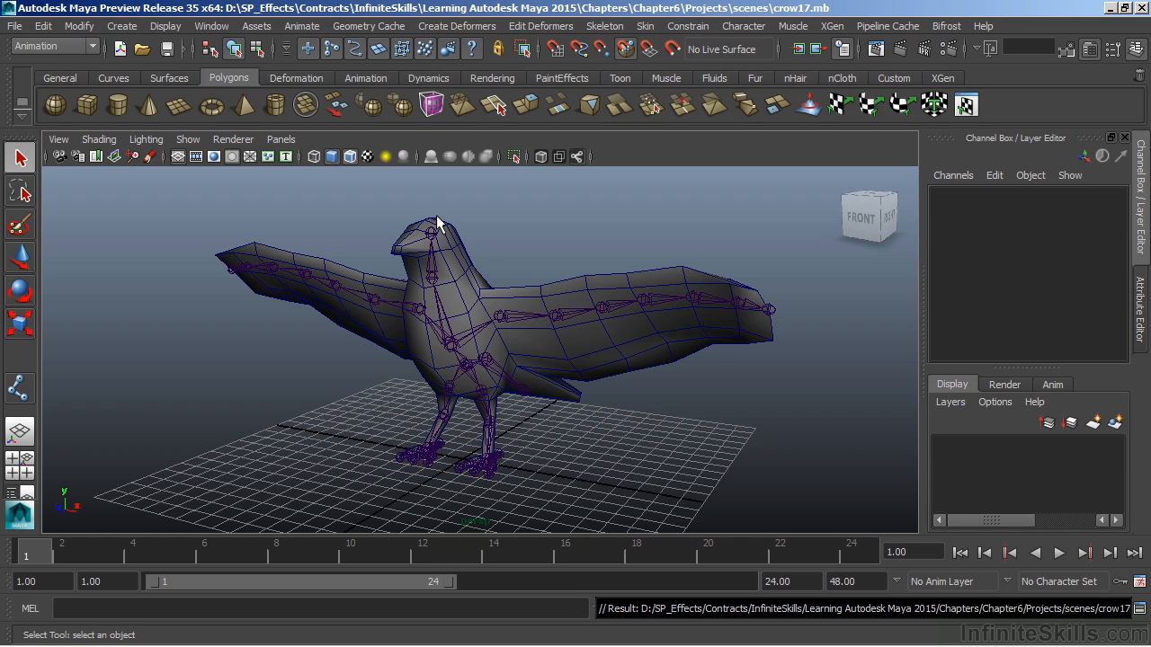
Examine the transform channels of the crow mesh, the left wing joints and the body joint, highlighting the body joint's Rotate X, Y and Z.
{"action": "left_click", "coordinate": [447, 259]}
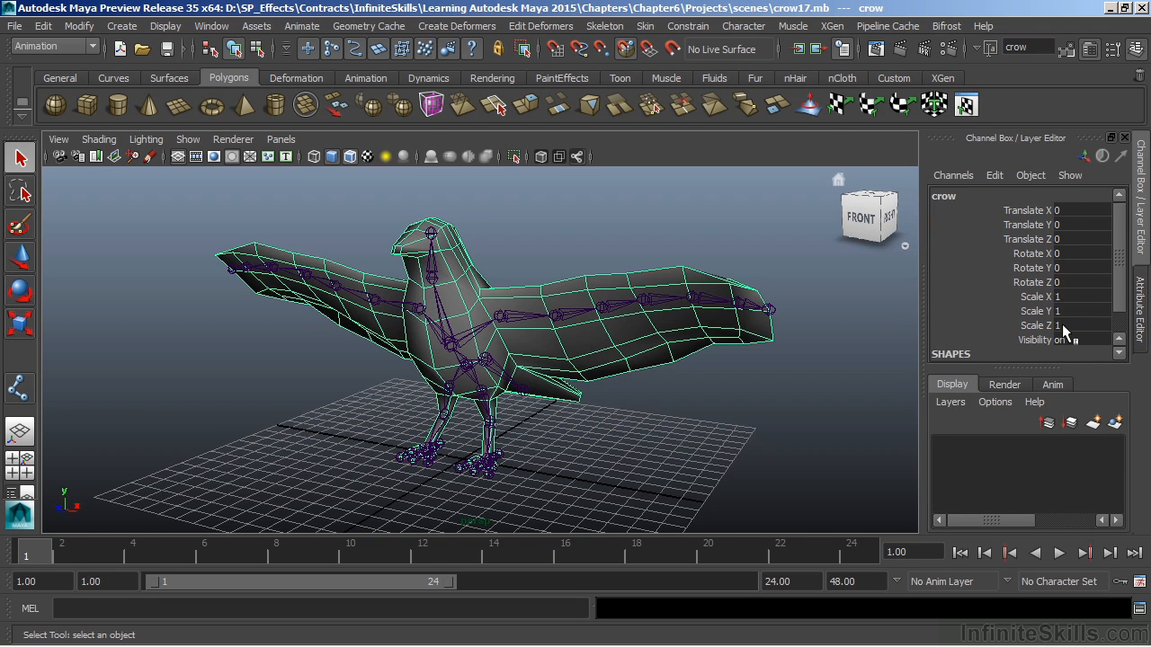
{"action": "left_click", "coordinate": [526, 316]}
{"action": "left_click", "coordinate": [567, 316]}
{"action": "left_click", "coordinate": [629, 311]}
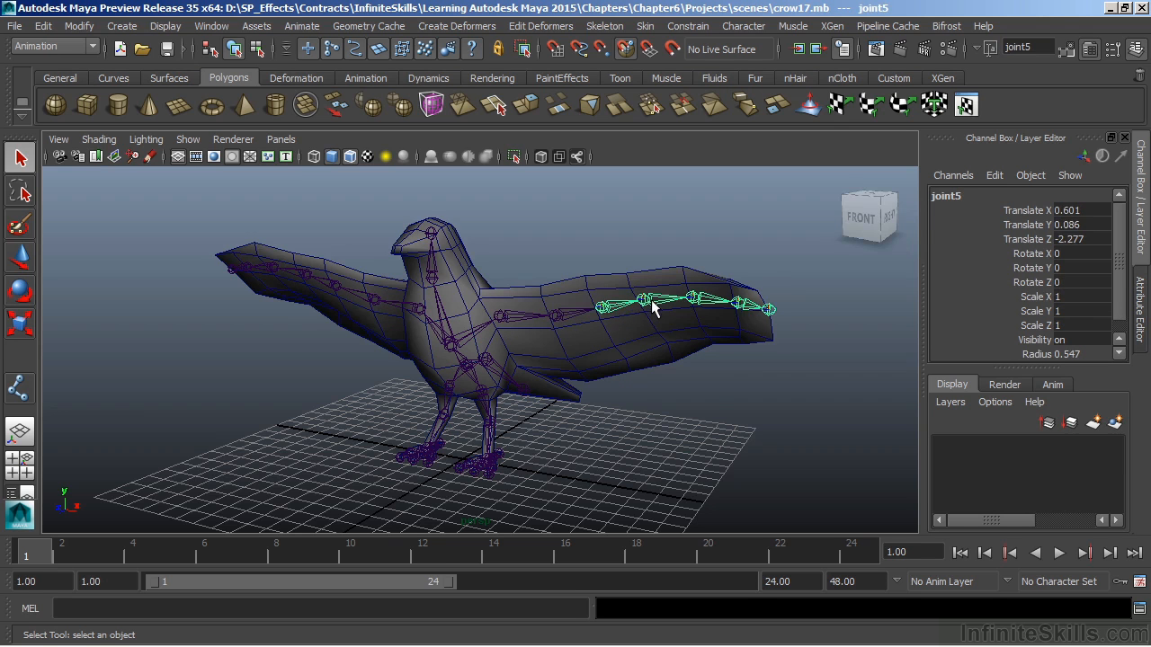
{"action": "left_click", "coordinate": [647, 302]}
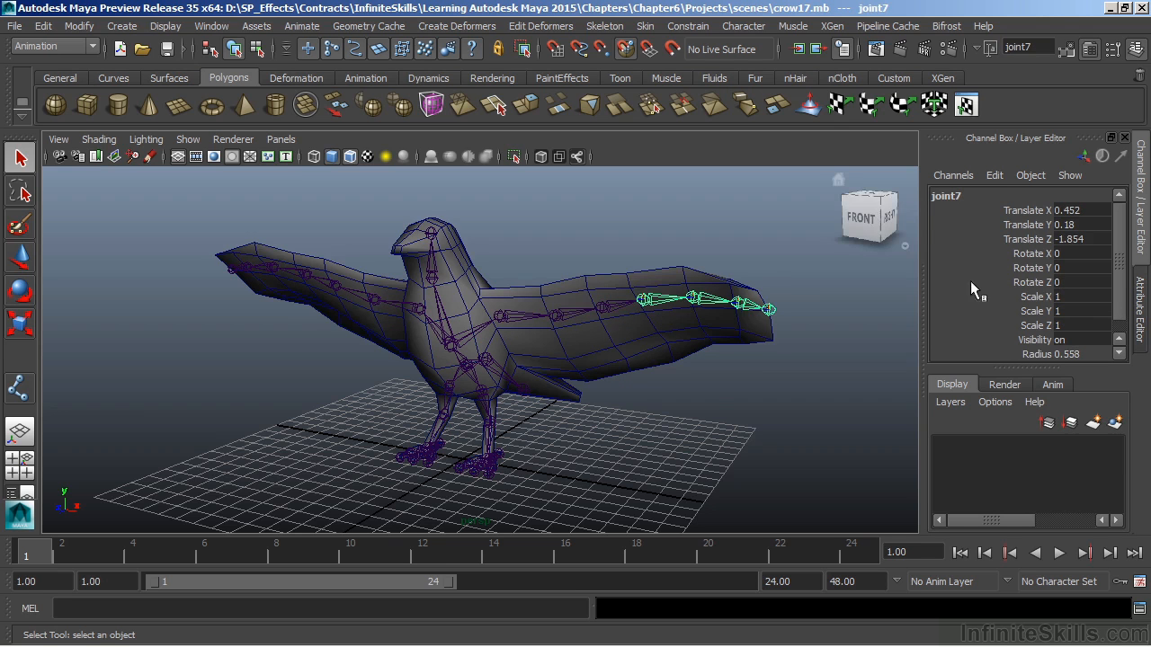
{"action": "left_click", "coordinate": [458, 349]}
{"action": "left_click_drag", "start_coordinate": [1061, 254], "coordinate": [1070, 284]}
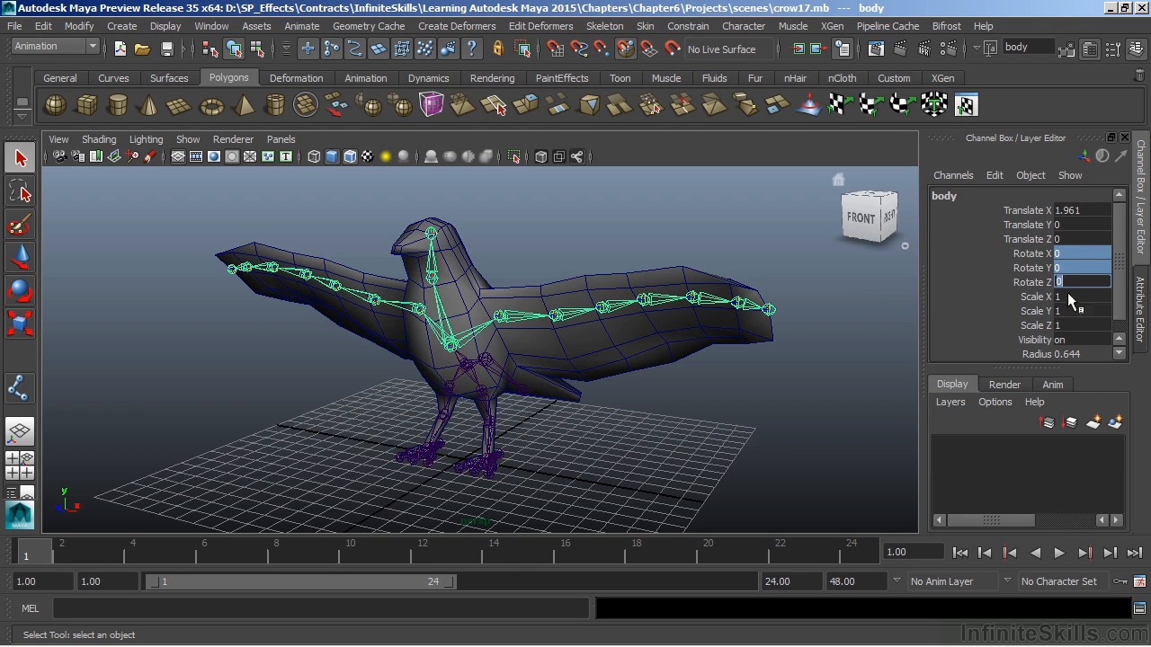
Select the left leg's top joint and examine the leg and foot joint chain up close from several angles.
{"action": "mouse_move", "coordinate": [524, 315]}
{"action": "left_mouse_down", "text": "alt"}
{"action": "mouse_move", "coordinate": [469, 339]}
{"action": "mouse_move", "coordinate": [502, 311]}
{"action": "left_mouse_up", "text": "alt"}
{"action": "left_click", "coordinate": [490, 346]}
{"action": "right_click_drag", "start_coordinate": [363, 360], "coordinate": [712, 351], "text": "alt"}
{"action": "left_click_drag", "start_coordinate": [712, 351], "coordinate": [504, 323], "text": "alt"}
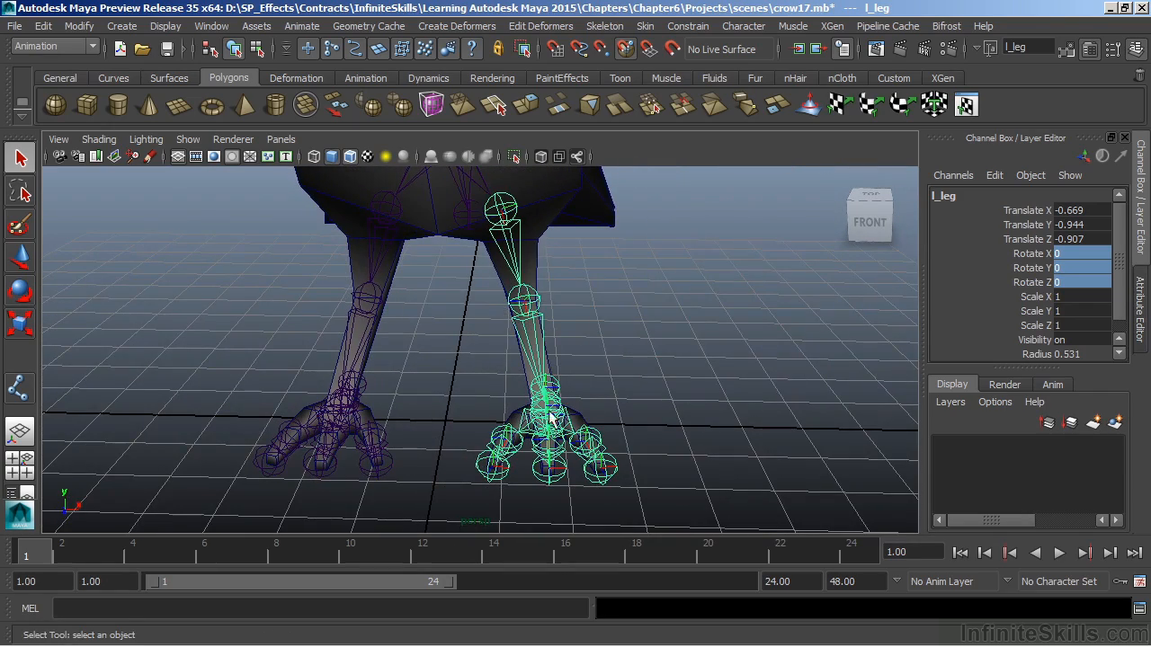
{"action": "left_click_drag", "start_coordinate": [676, 419], "coordinate": [649, 378], "text": "alt"}
{"action": "right_click_drag", "start_coordinate": [634, 354], "coordinate": [404, 344], "text": "alt"}
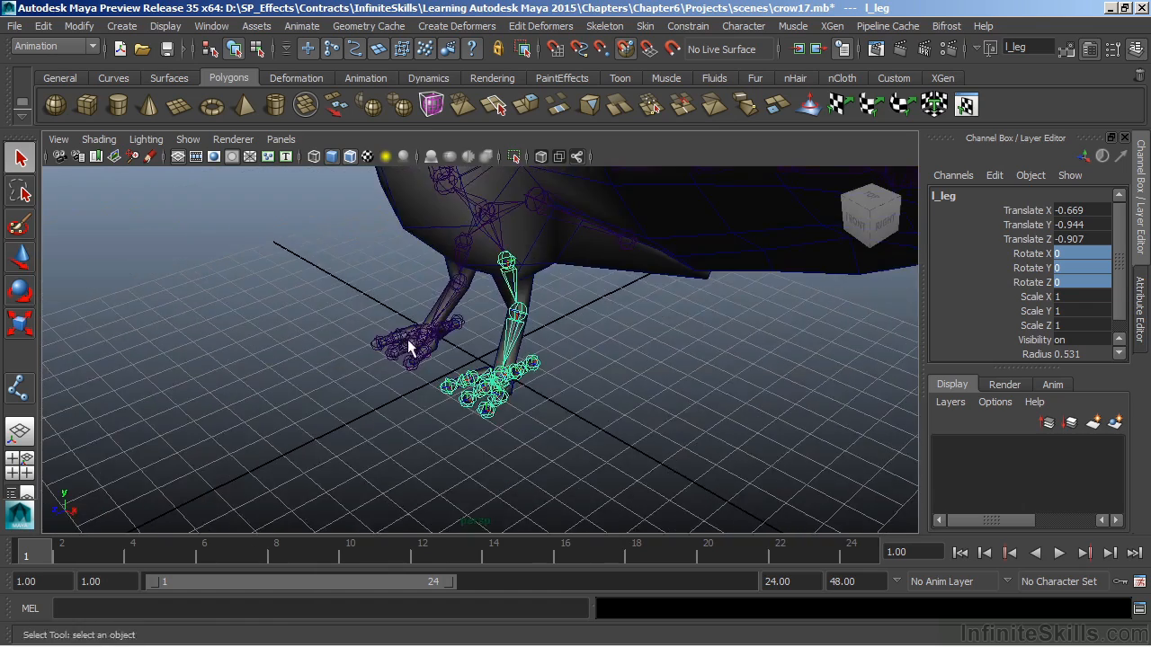
{"action": "middle_click_drag", "start_coordinate": [534, 279], "coordinate": [520, 345], "text": "alt"}
{"action": "right_click_drag", "start_coordinate": [595, 410], "coordinate": [536, 413], "text": "alt"}
{"action": "left_click_drag", "start_coordinate": [536, 413], "coordinate": [560, 329], "text": "alt"}
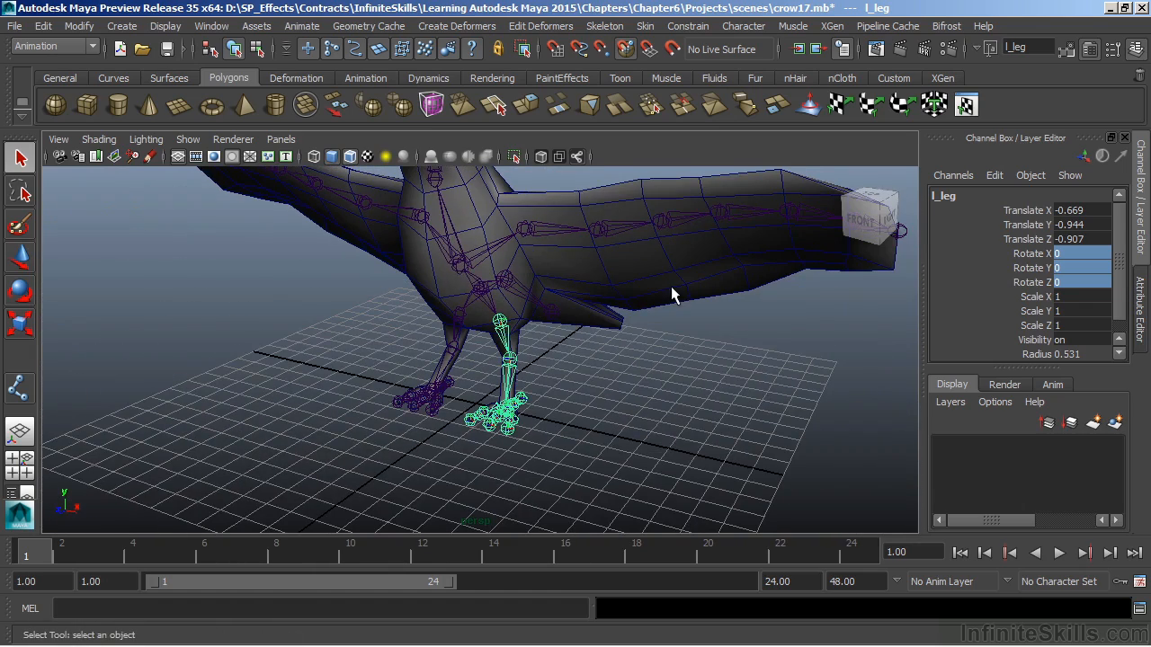
Bring the whole bird back into view and check the names of the first joints in the left and right wings.
{"action": "right_click_drag", "start_coordinate": [671, 287], "coordinate": [554, 297], "text": "alt"}
{"action": "middle_click_drag", "start_coordinate": [555, 297], "coordinate": [567, 318], "text": "alt"}
{"action": "left_click", "coordinate": [552, 302]}
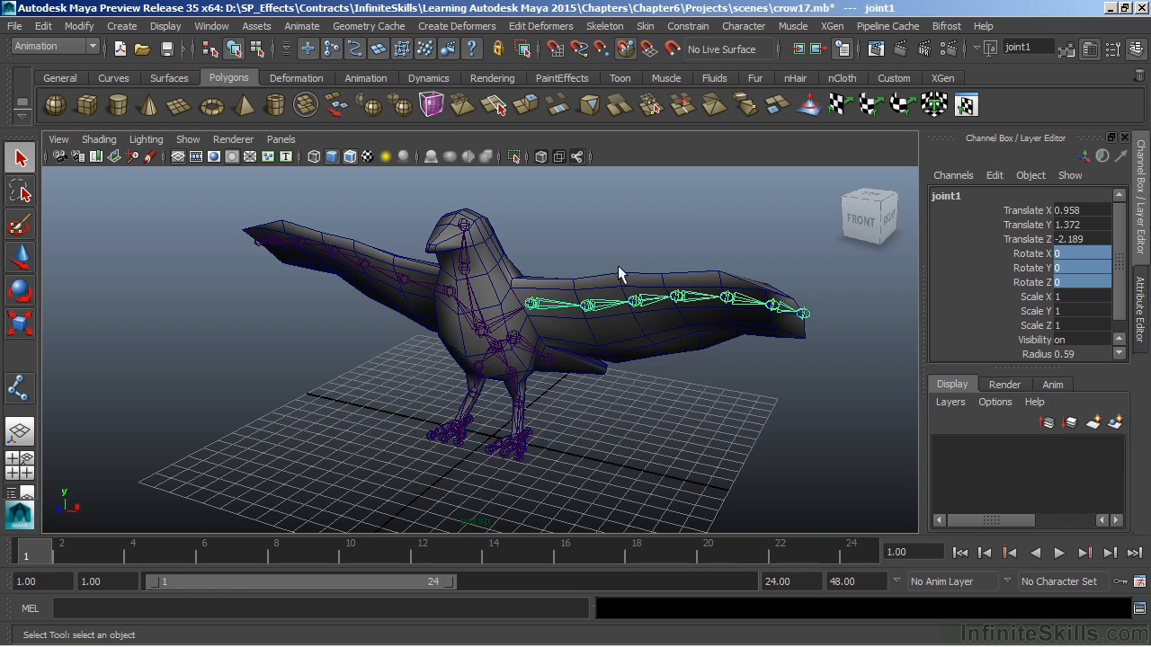
{"action": "left_click", "coordinate": [439, 294]}
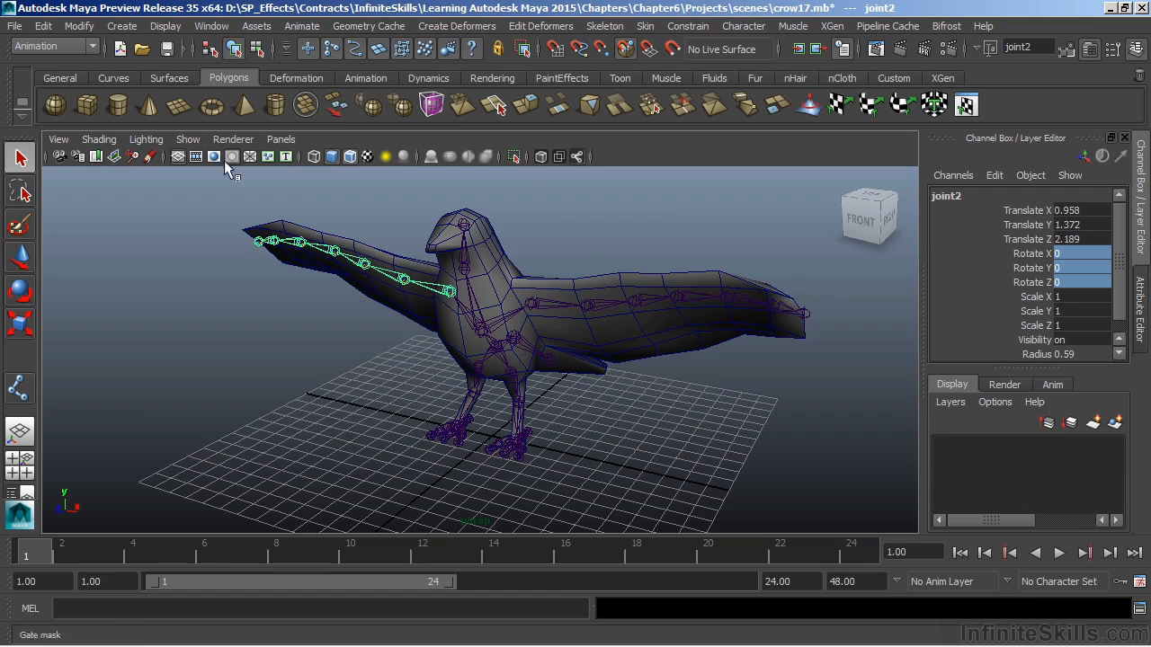
Open the Outliner and expand the root, body and joint2 levels of the skeleton hierarchy.
{"action": "left_click", "coordinate": [212, 26]}
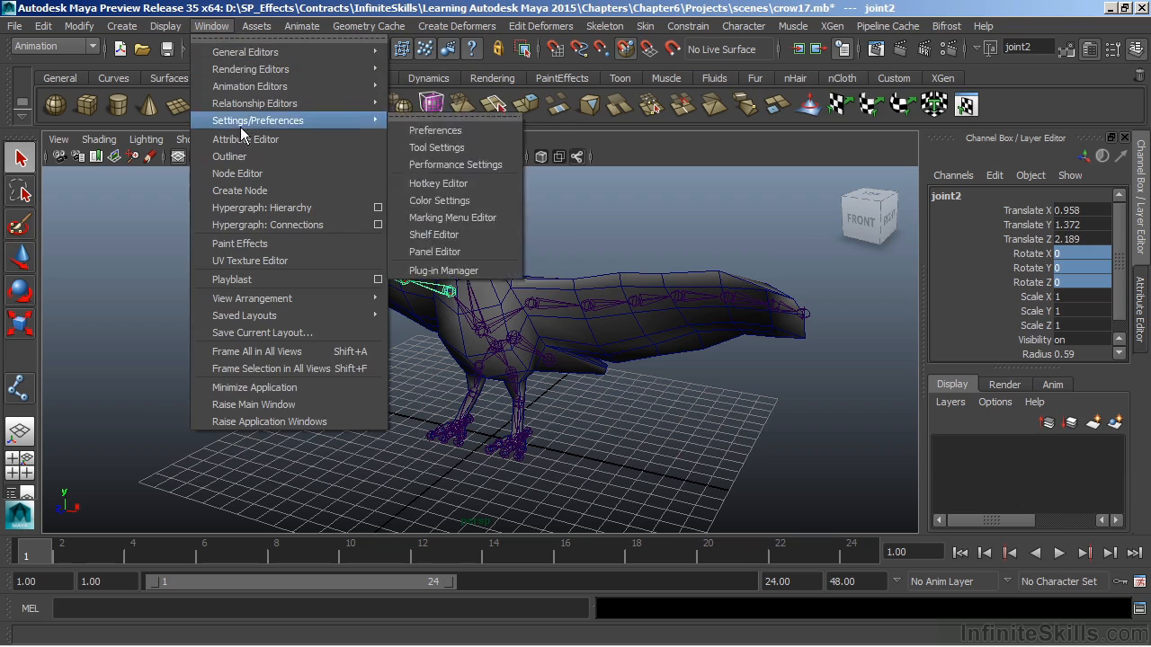
{"action": "left_click", "coordinate": [236, 157]}
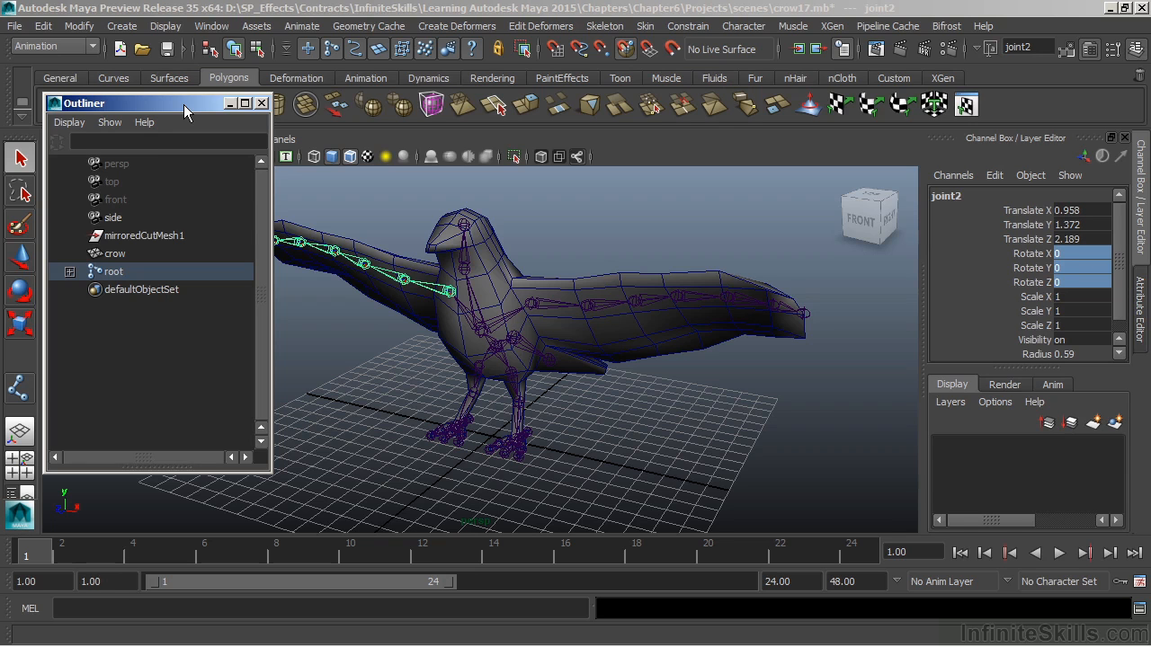
{"action": "left_click", "coordinate": [69, 271]}
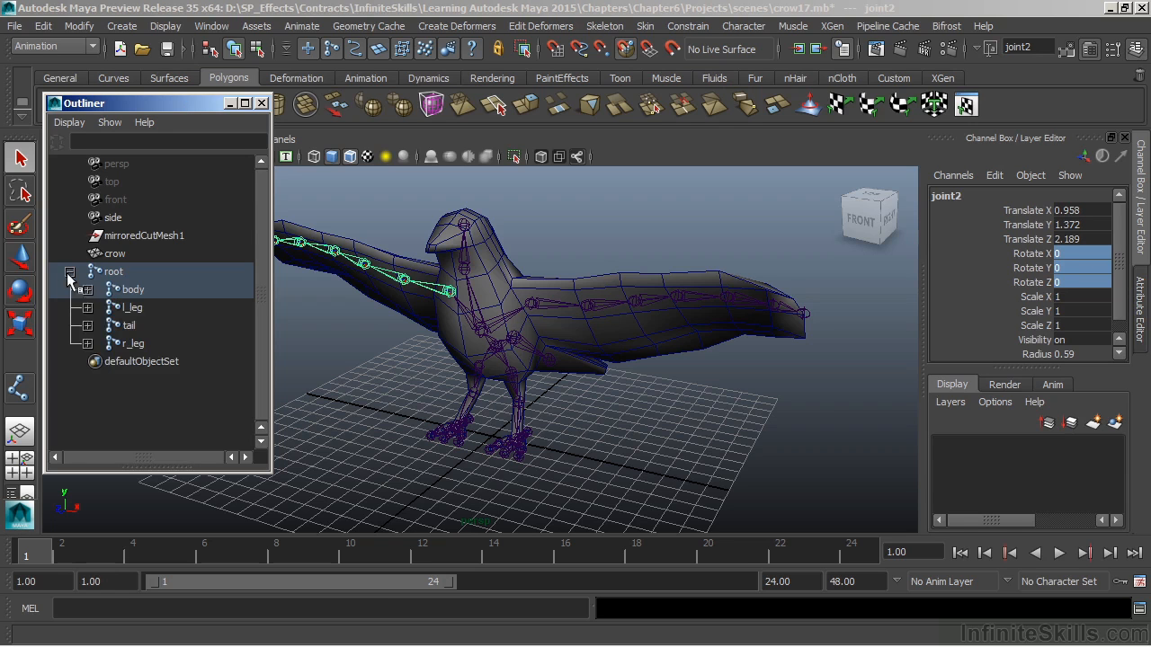
{"action": "left_click", "coordinate": [87, 290]}
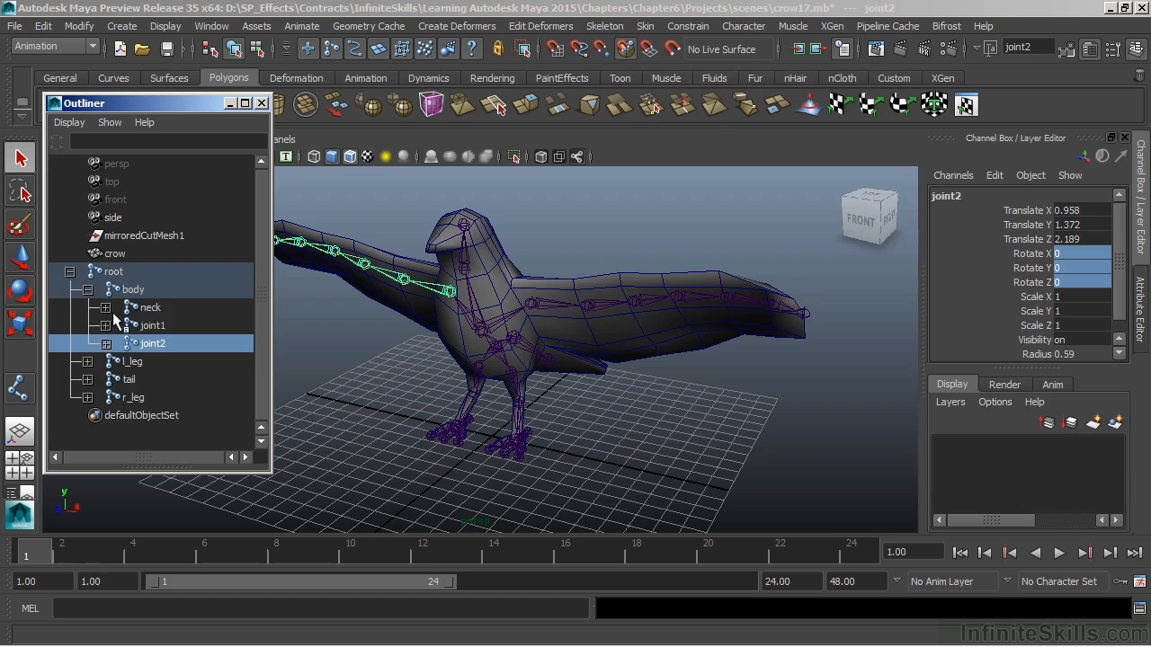
{"action": "left_click", "coordinate": [106, 343]}
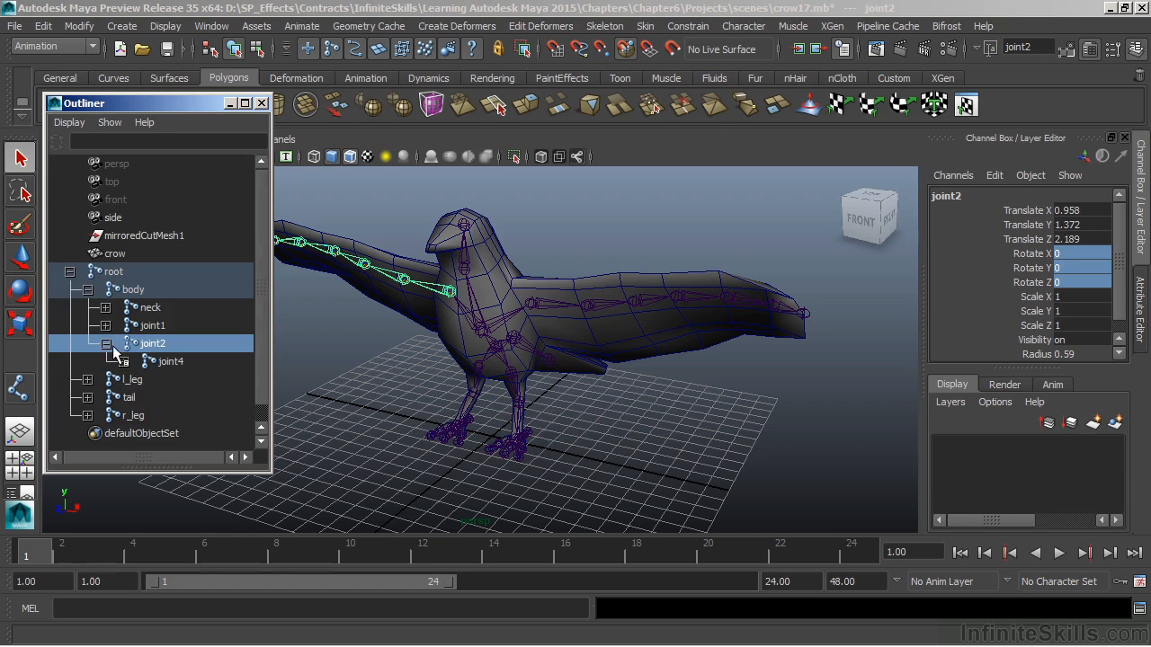
Select the tip joints of both wings, reveal them in the Outliner, and clear the selection to view both expanded wing chains.
{"action": "middle_click_drag", "start_coordinate": [385, 293], "coordinate": [464, 284], "text": "alt"}
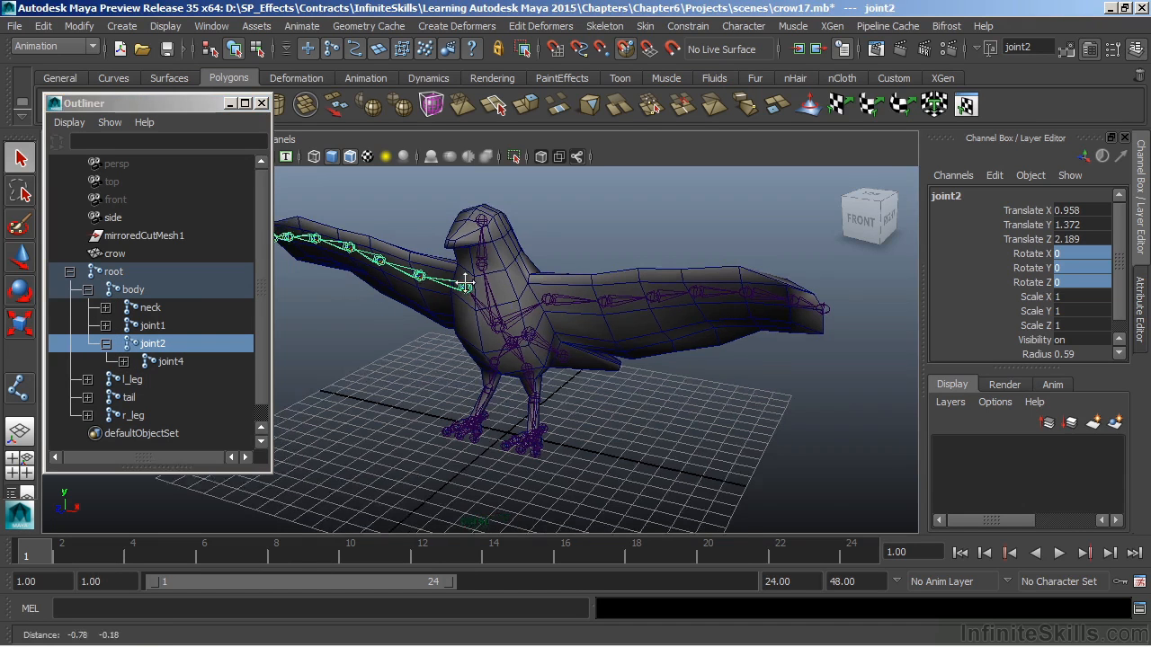
{"action": "left_click_drag", "start_coordinate": [465, 283], "coordinate": [398, 288], "text": "alt"}
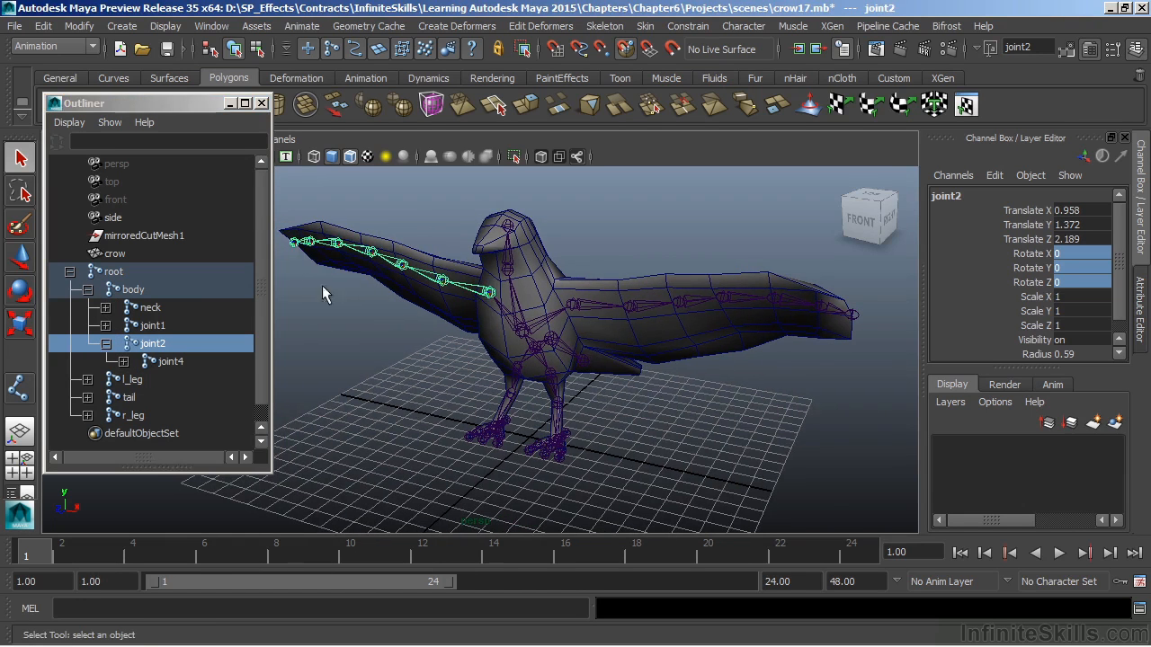
{"action": "left_click", "coordinate": [295, 243]}
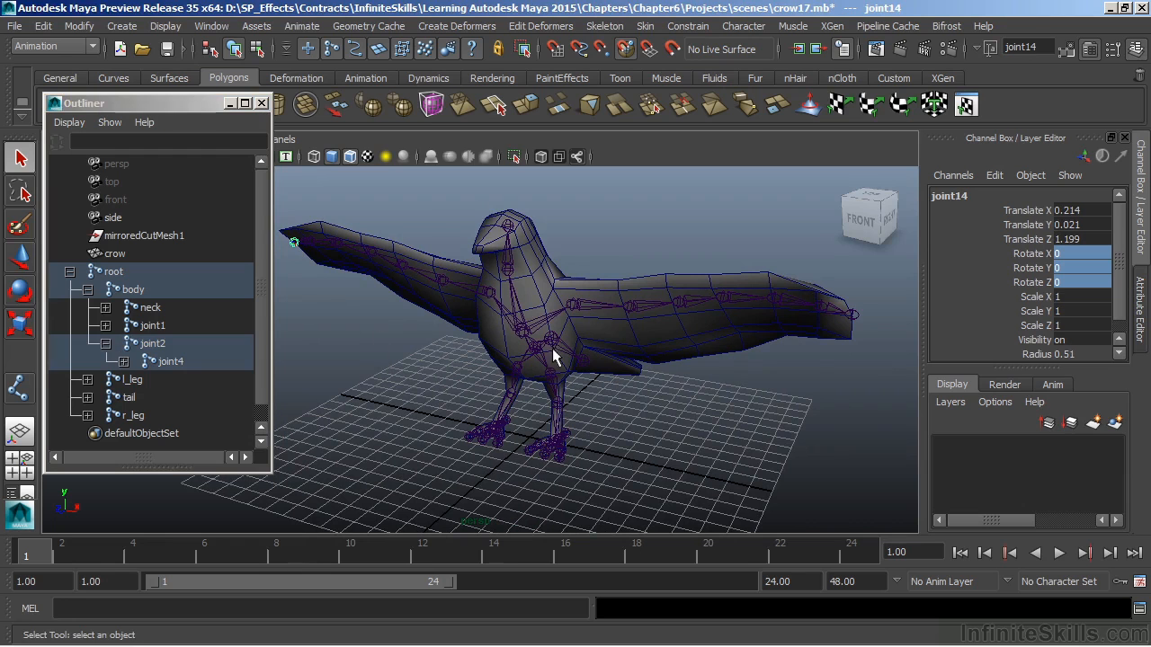
{"action": "left_click", "coordinate": [853, 317]}
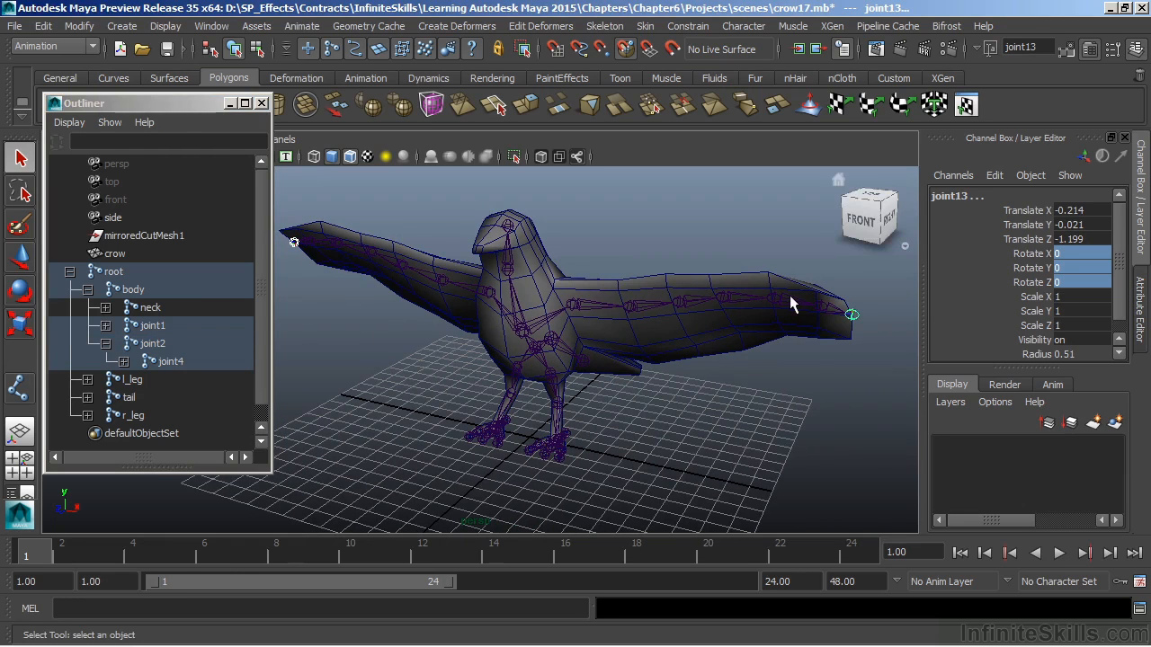
{"action": "right_click", "coordinate": [136, 292]}
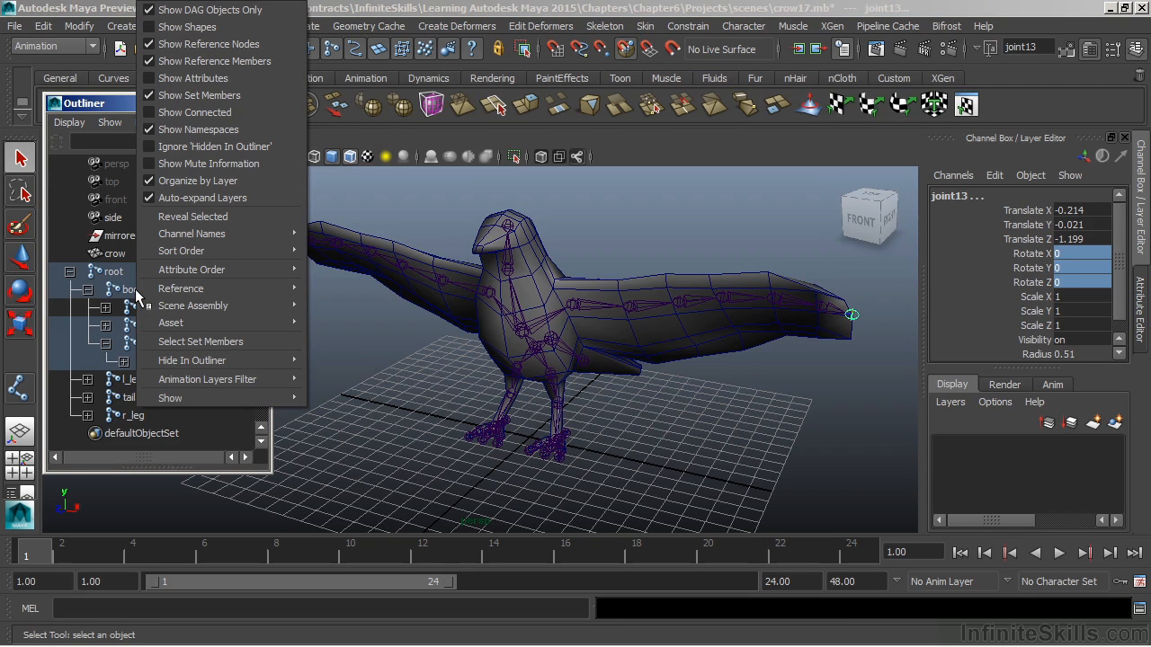
{"action": "left_click", "coordinate": [183, 218]}
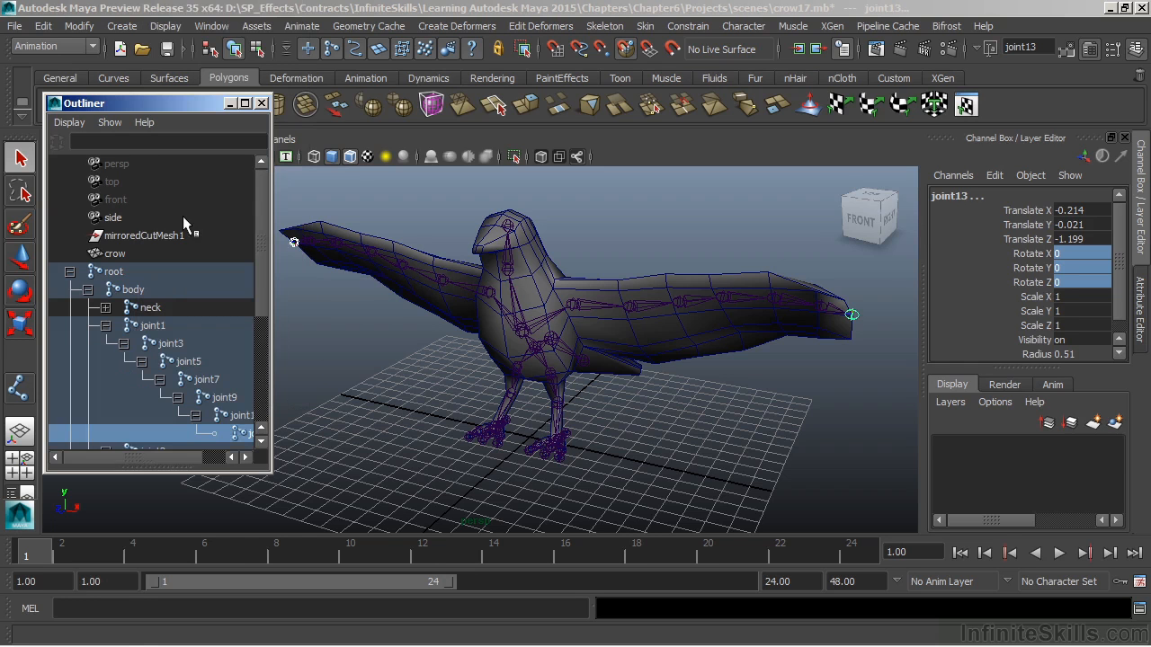
{"action": "left_click", "coordinate": [286, 480]}
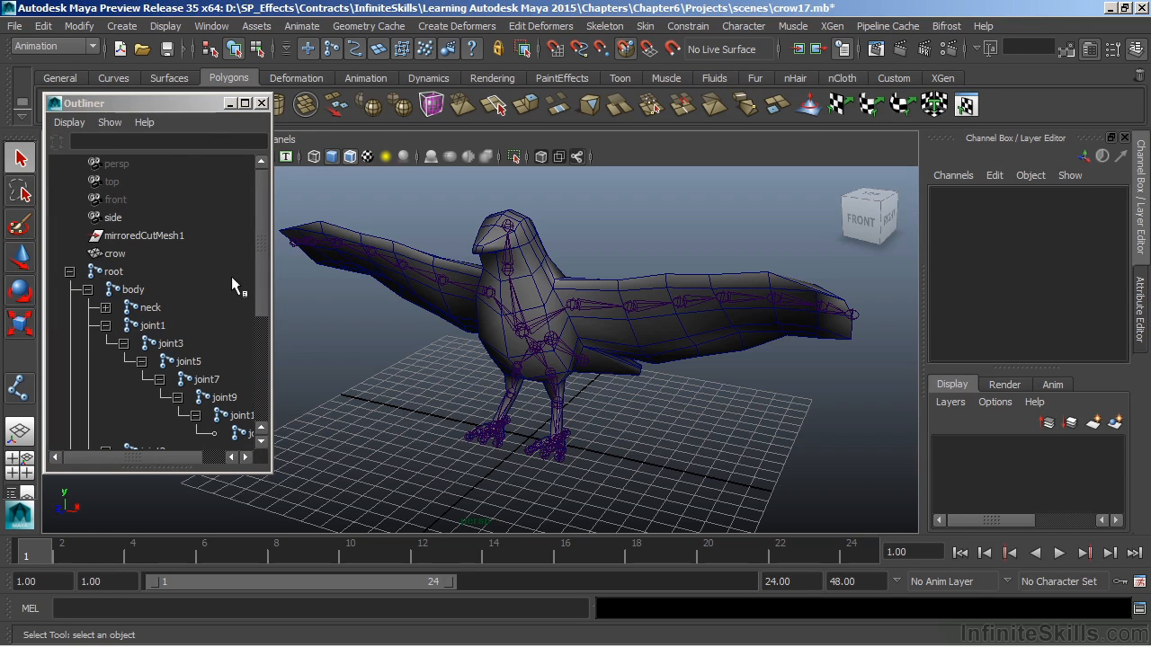
{"action": "left_click_drag", "start_coordinate": [261, 318], "coordinate": [261, 381]}
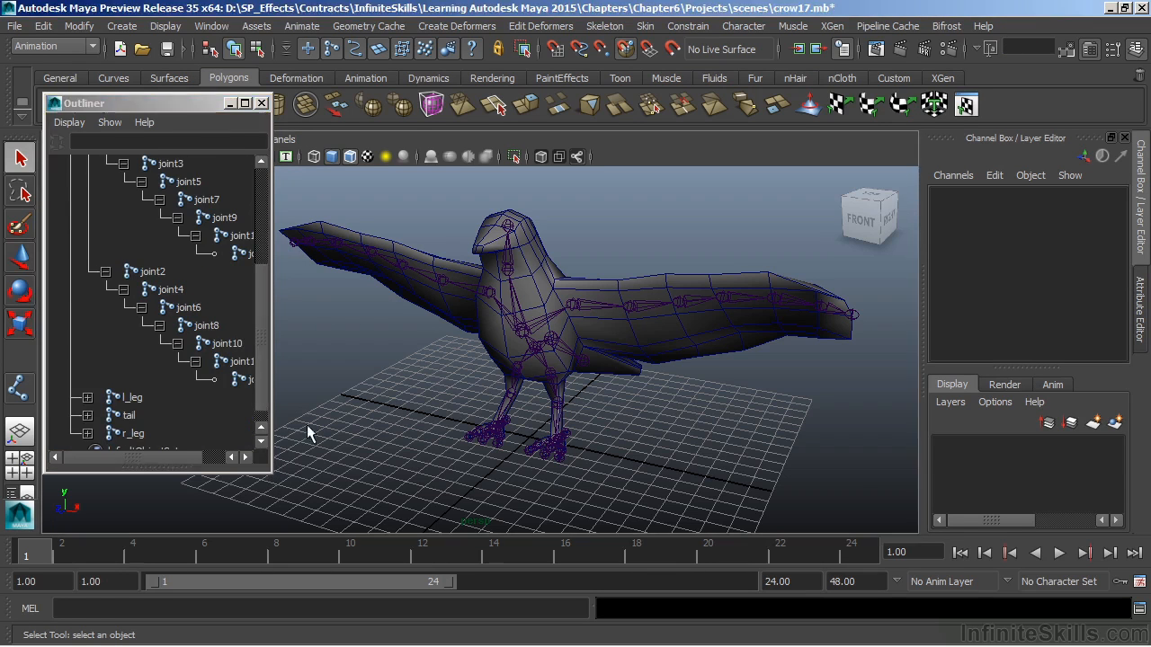
{"action": "left_click_drag", "start_coordinate": [179, 457], "coordinate": [219, 461]}
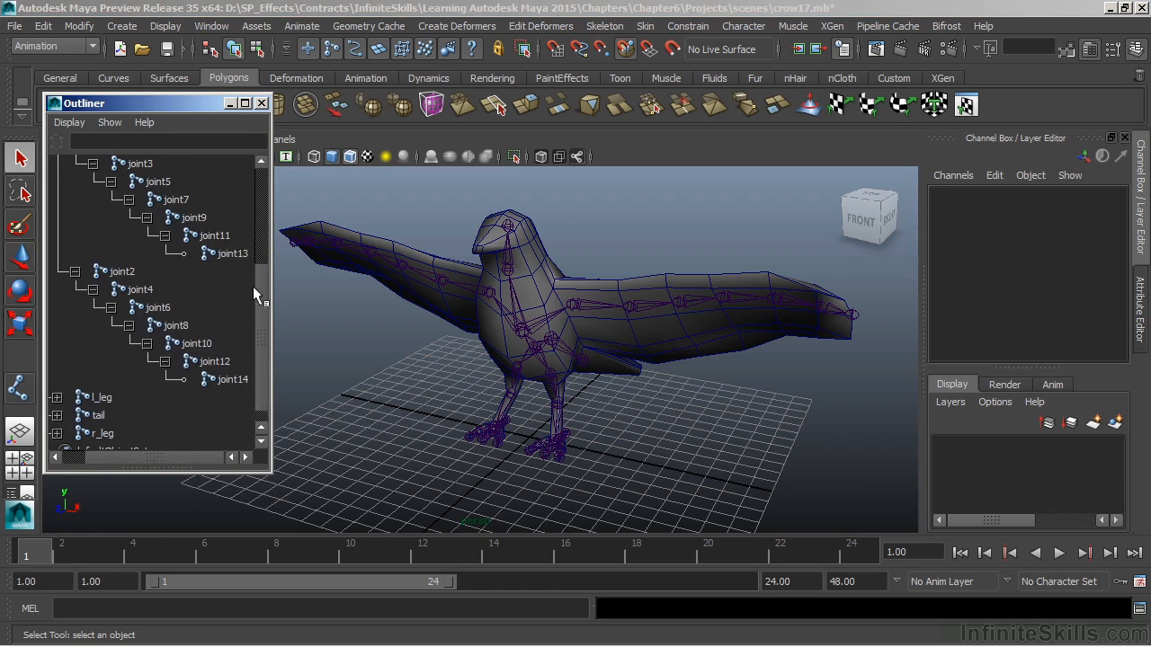
{"action": "scroll", "coordinate": [257, 280], "scroll_direction": "up", "scroll_amount": 2}
Rename the left wing chain from joint1 through joint13 together, using l_wing as the name in Rename mode.
{"action": "left_click", "coordinate": [121, 181]}
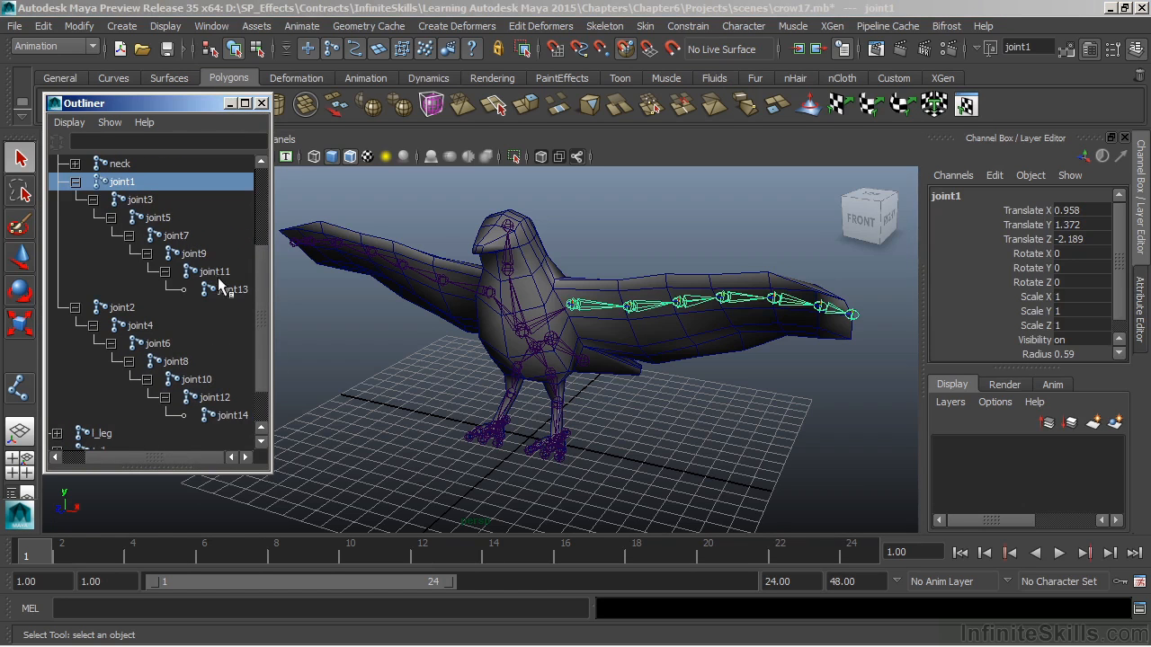
{"action": "left_click", "coordinate": [227, 289], "text": "shift"}
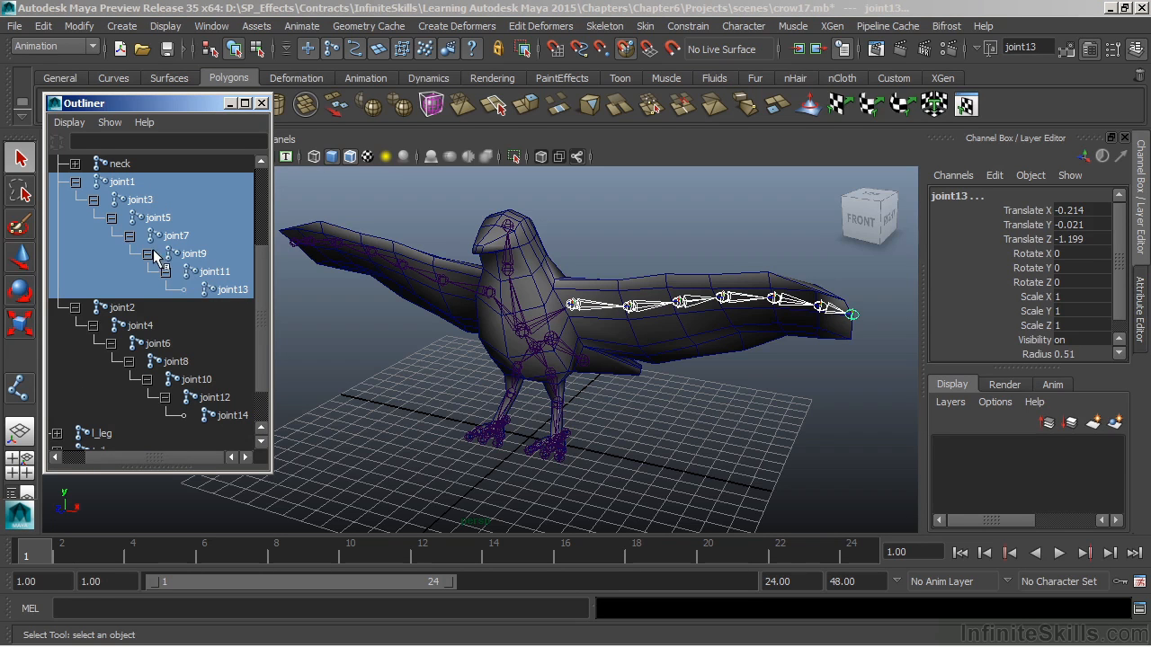
{"action": "left_click", "coordinate": [976, 49]}
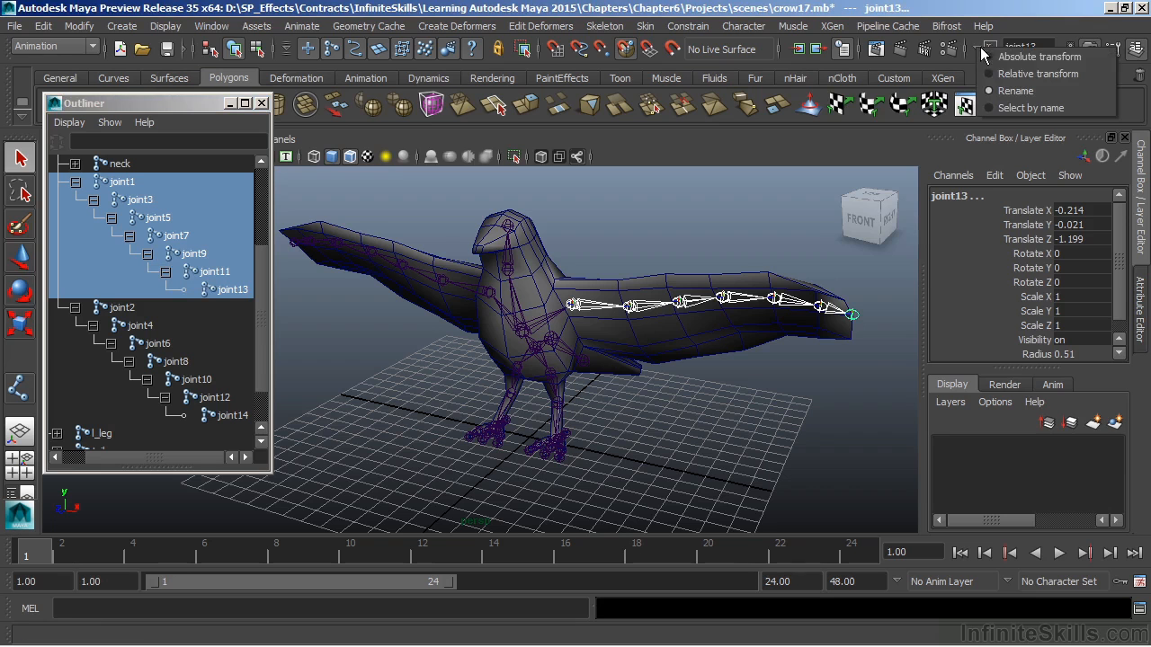
{"action": "left_click", "coordinate": [1007, 93]}
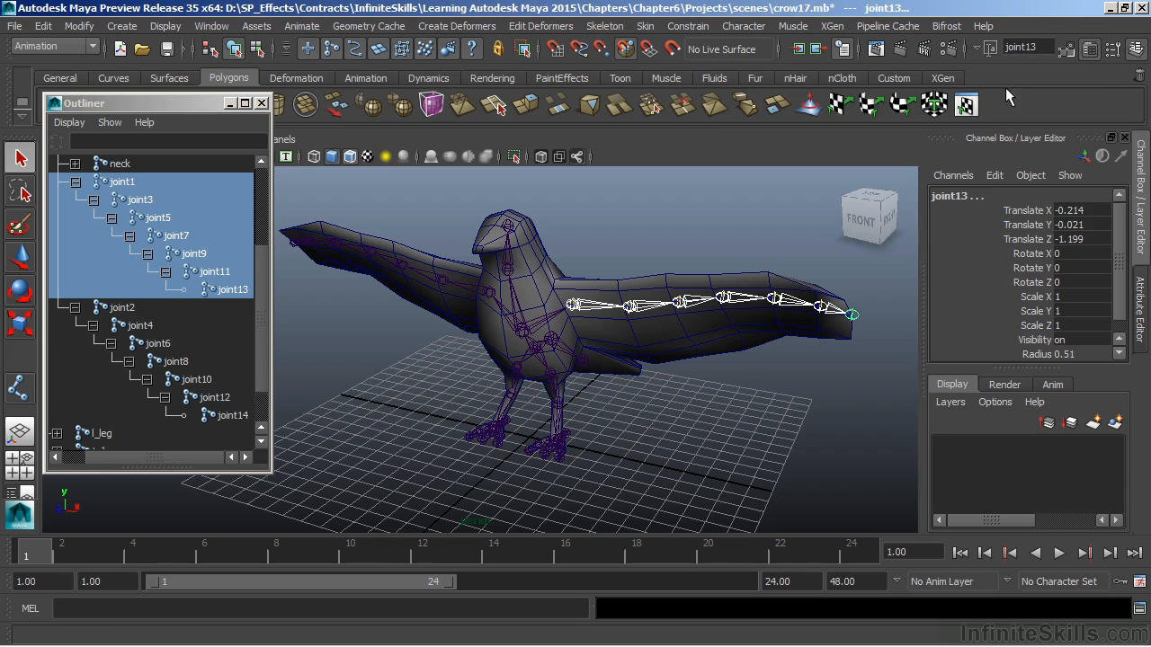
{"action": "left_click", "coordinate": [1034, 49]}
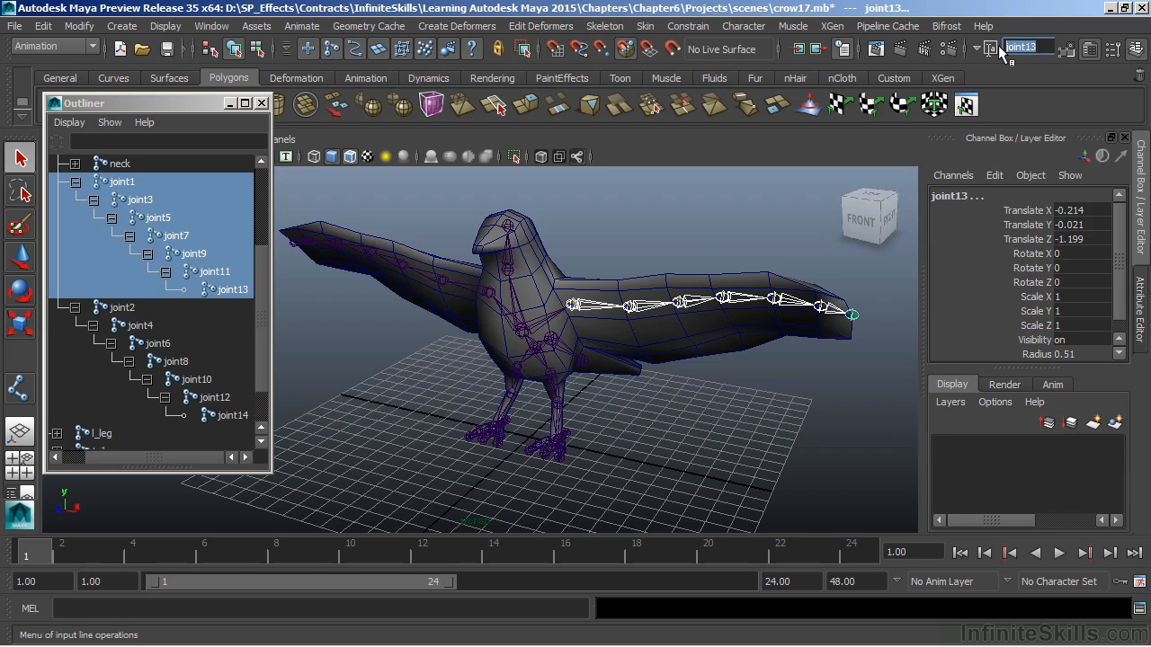
{"action": "key", "text": "BackSpace"}
{"action": "type", "text": "l_wing"}
{"action": "key", "text": "Return"}
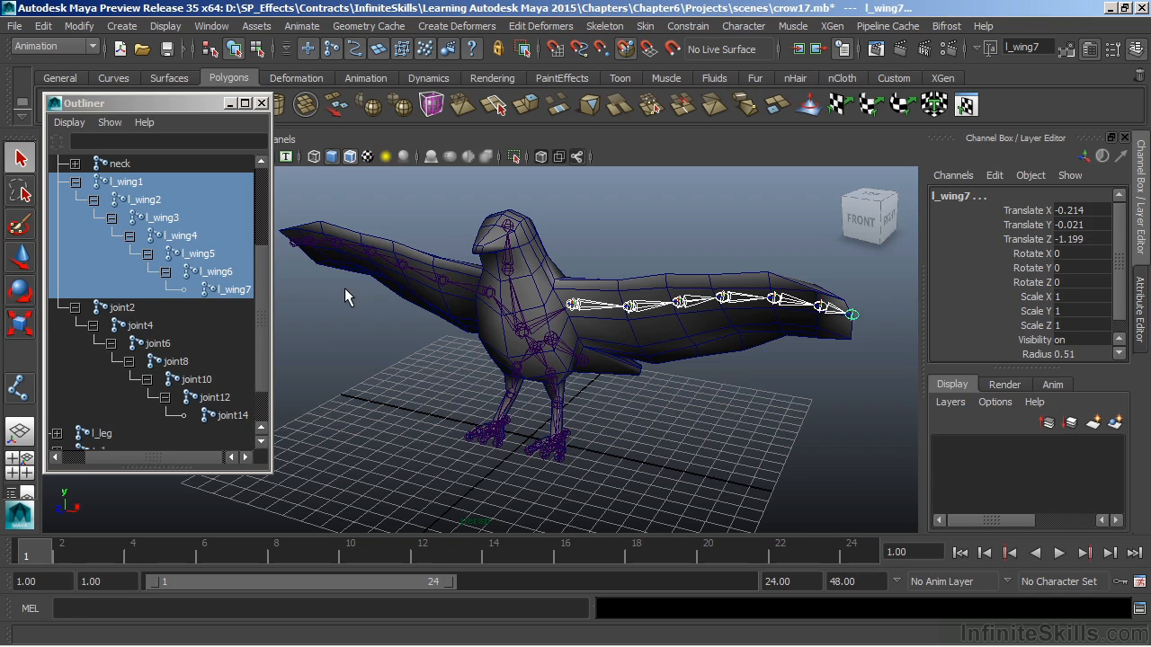
Select the whole right wing joint chain from joint2 through joint14 in the Outliner.
{"action": "left_click", "coordinate": [128, 311]}
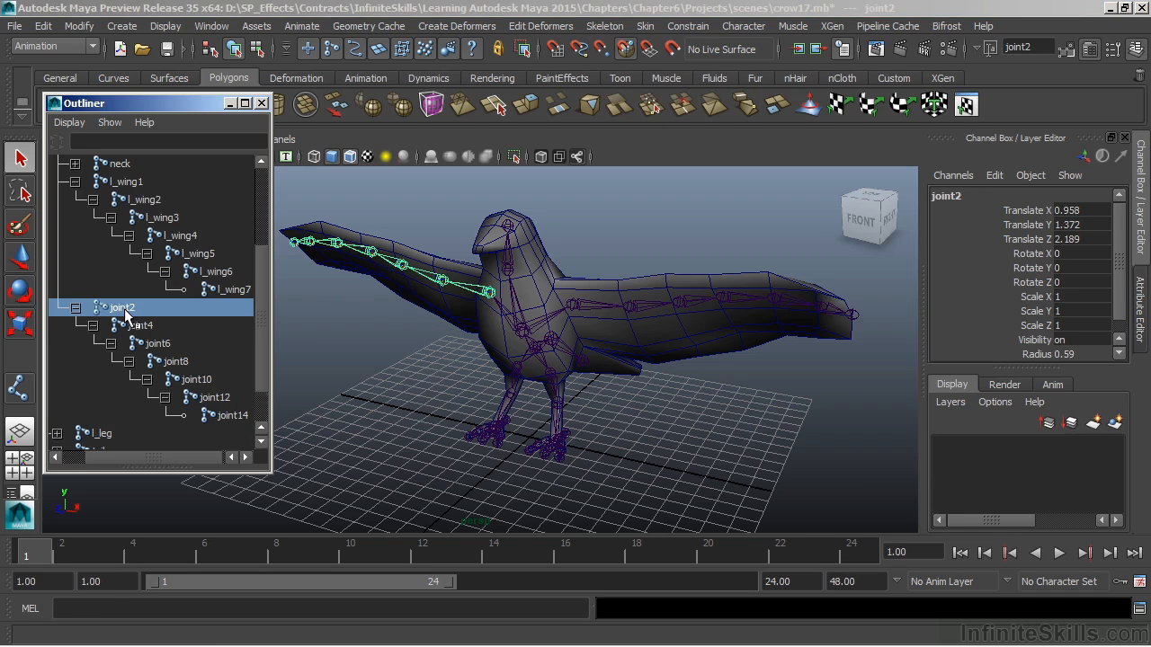
{"action": "left_click", "coordinate": [232, 419]}
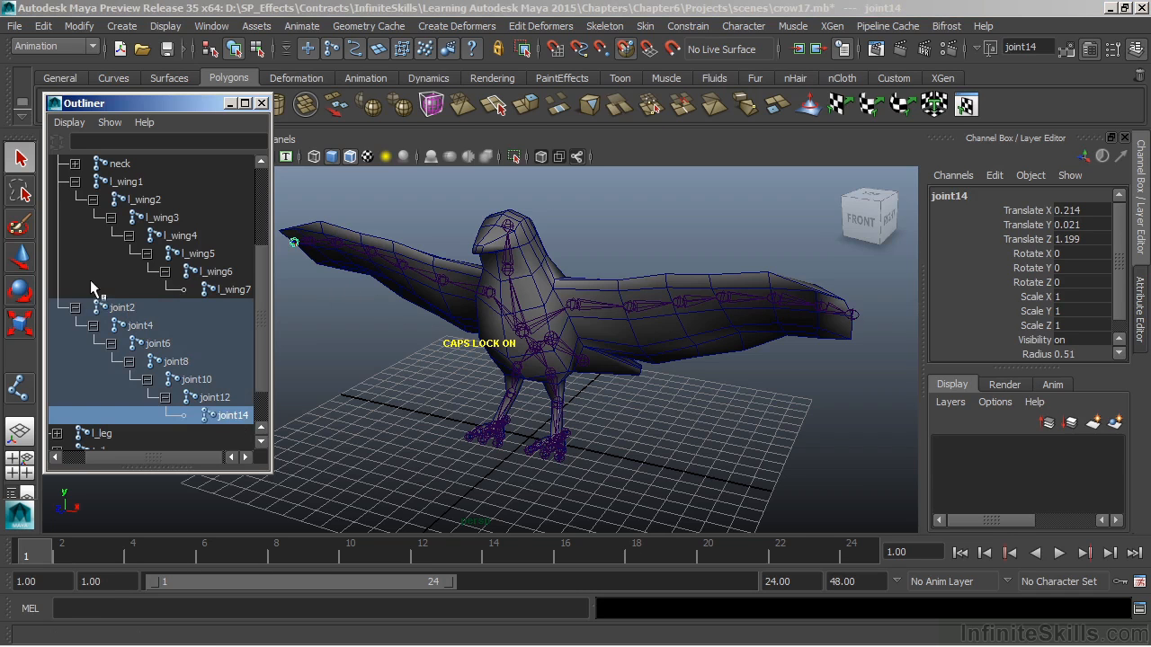
{"action": "left_click", "coordinate": [140, 309]}
{"action": "left_click", "coordinate": [228, 415]}
{"action": "left_click", "coordinate": [135, 310]}
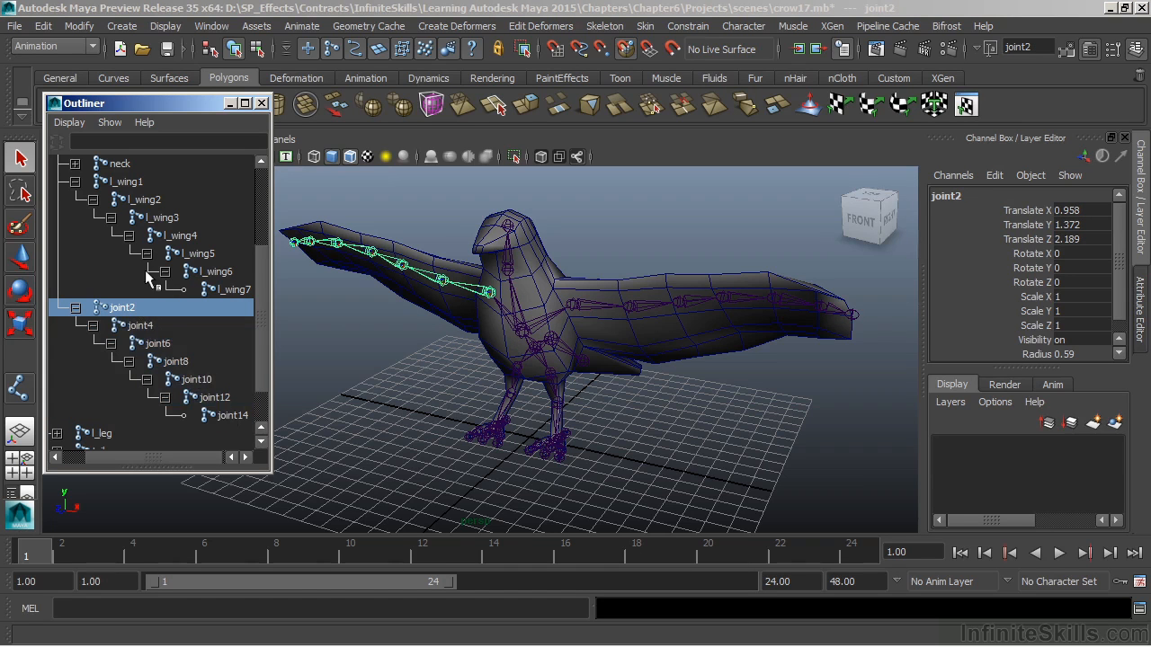
{"action": "left_click", "coordinate": [227, 416], "text": "shift"}
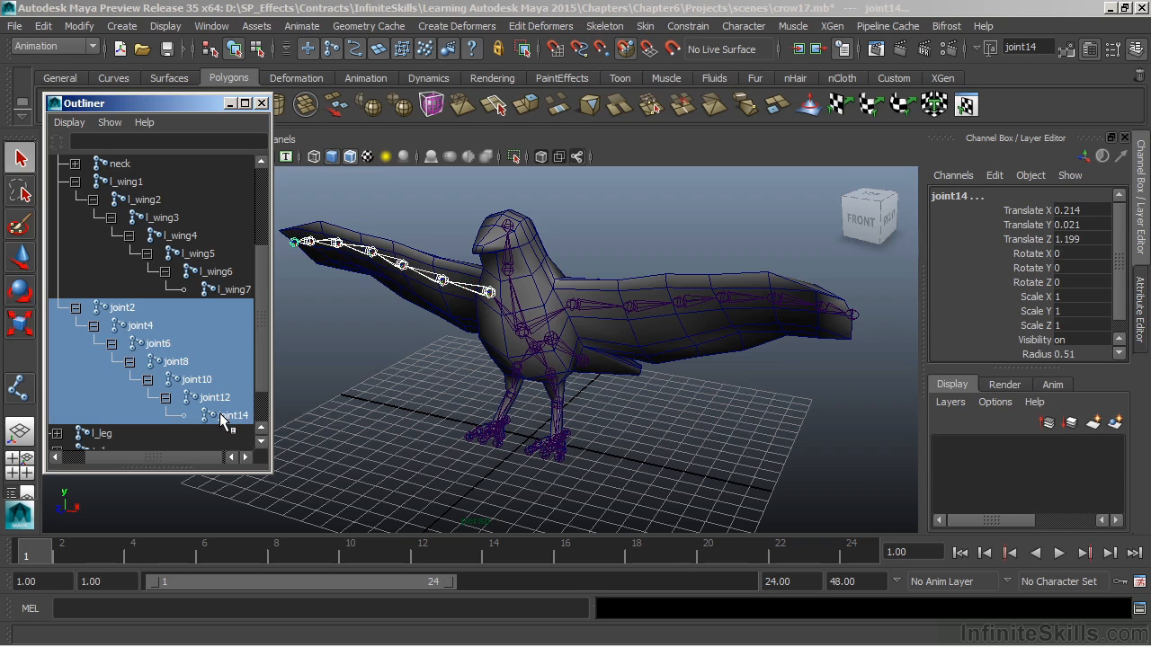
Try selecting the right wing joints out of order, adding joint6, joint12 and joint4 to joint10.
{"action": "left_click", "coordinate": [191, 381]}
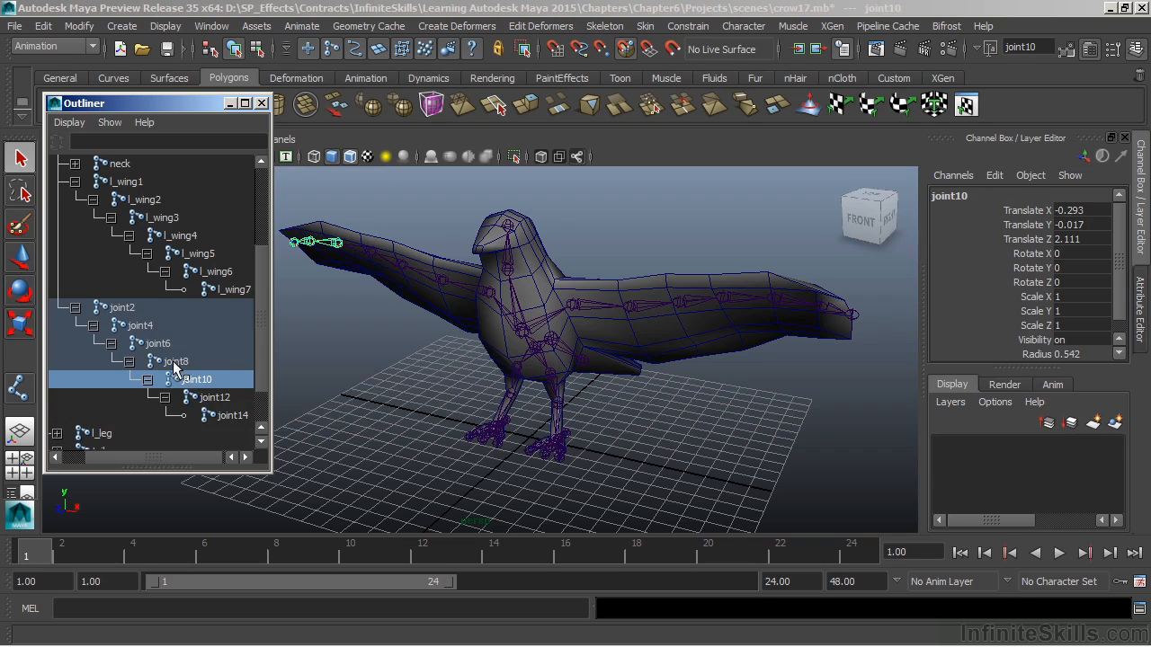
{"action": "left_click", "coordinate": [151, 346], "text": "ctrl"}
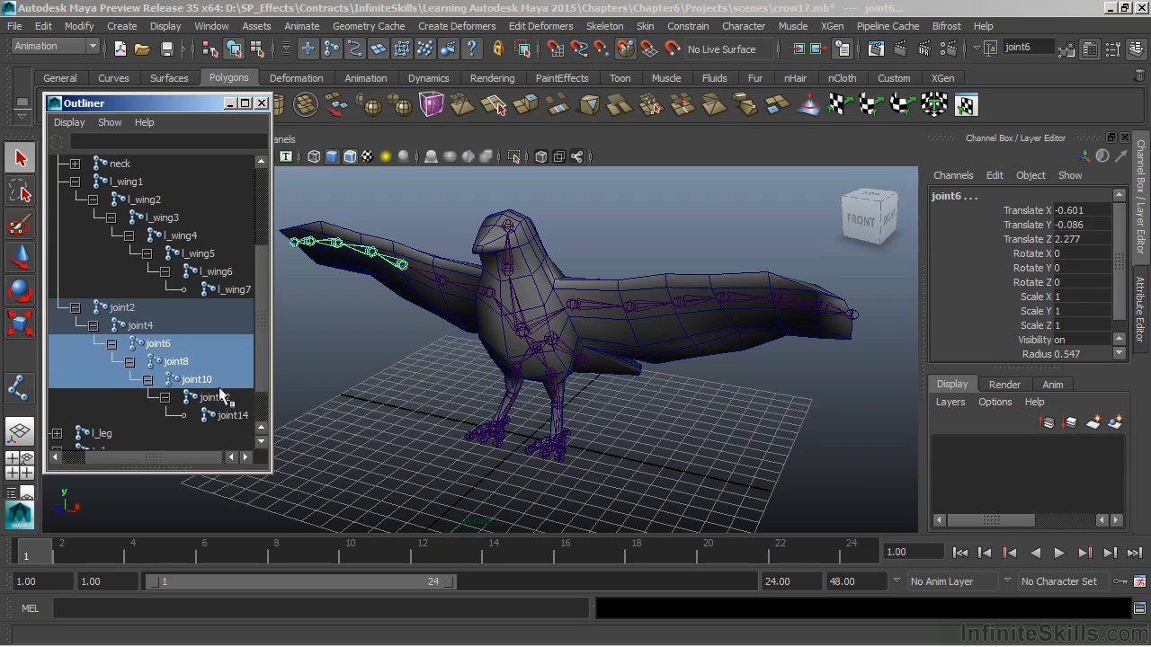
{"action": "left_click", "coordinate": [214, 396], "text": "ctrl"}
{"action": "left_click", "coordinate": [155, 326], "text": "ctrl"}
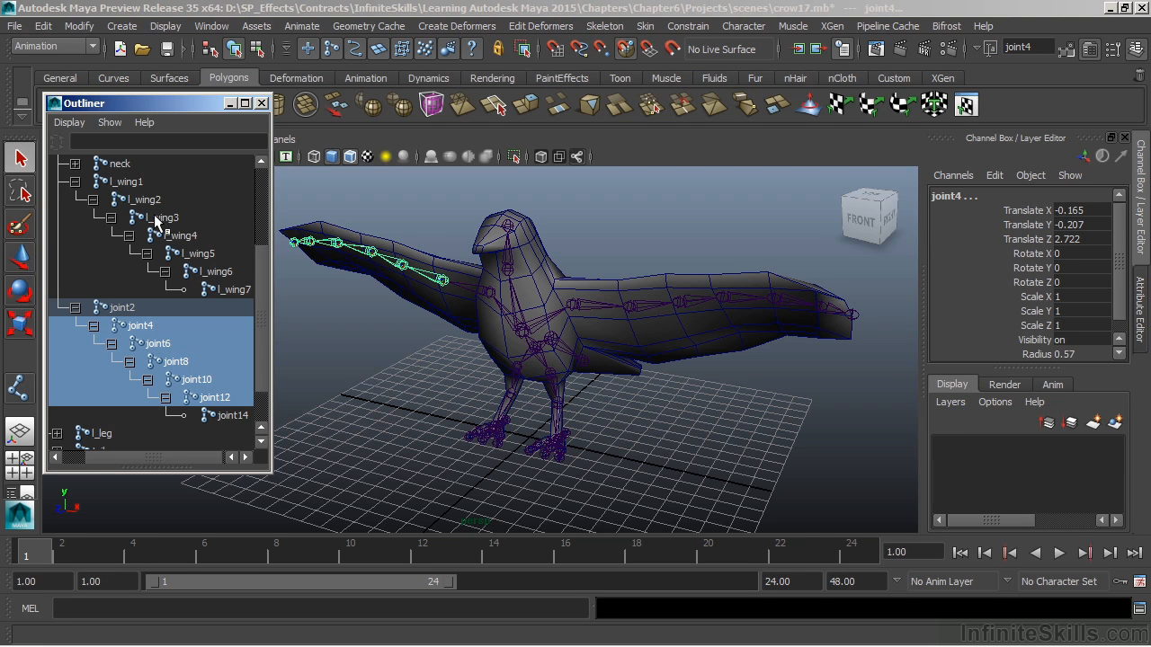
Rename the right wing chain from joint2 through joint14 together, using r_wing as the name.
{"action": "left_click", "coordinate": [123, 308]}
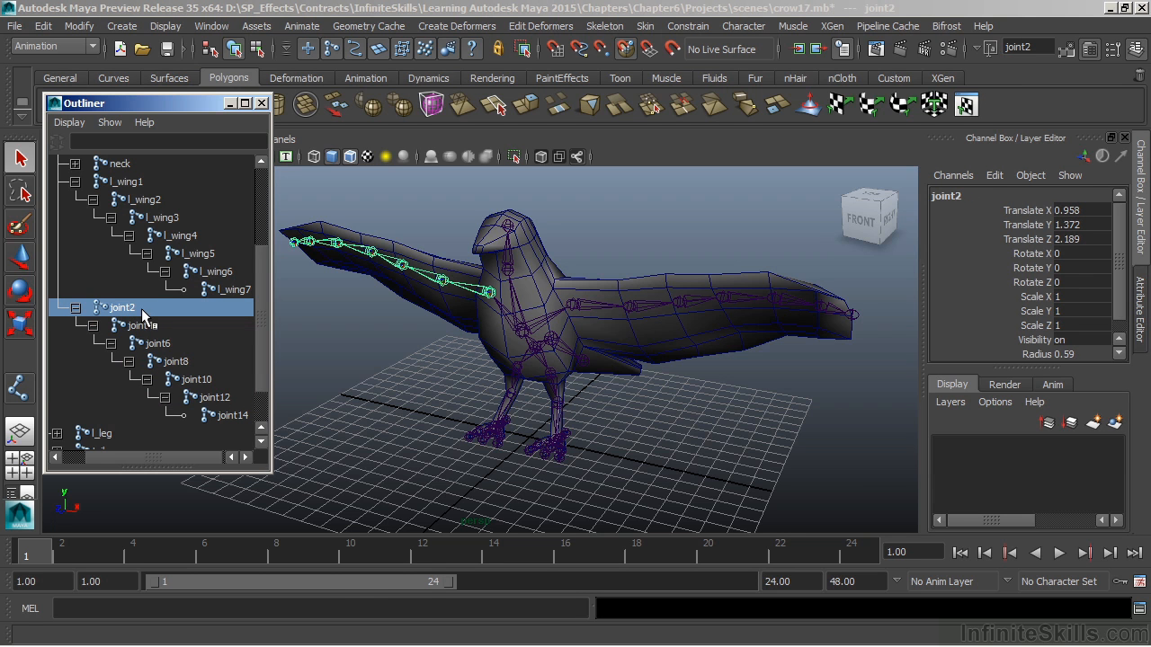
{"action": "left_click", "coordinate": [232, 414], "text": "shift"}
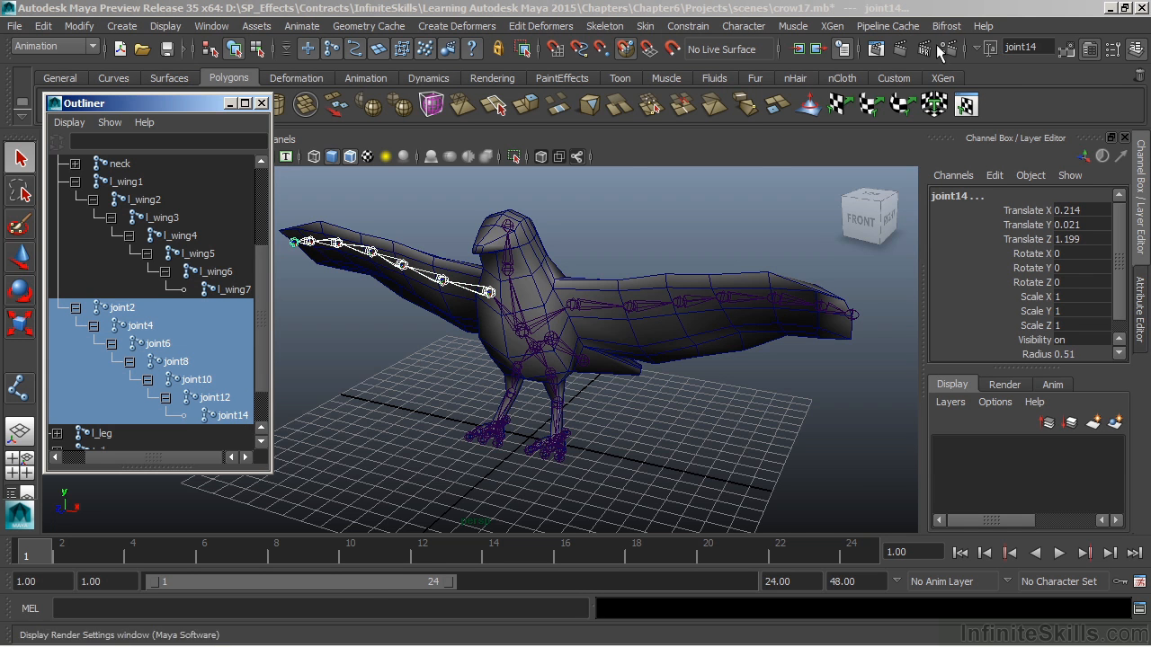
{"action": "left_click", "coordinate": [1005, 47]}
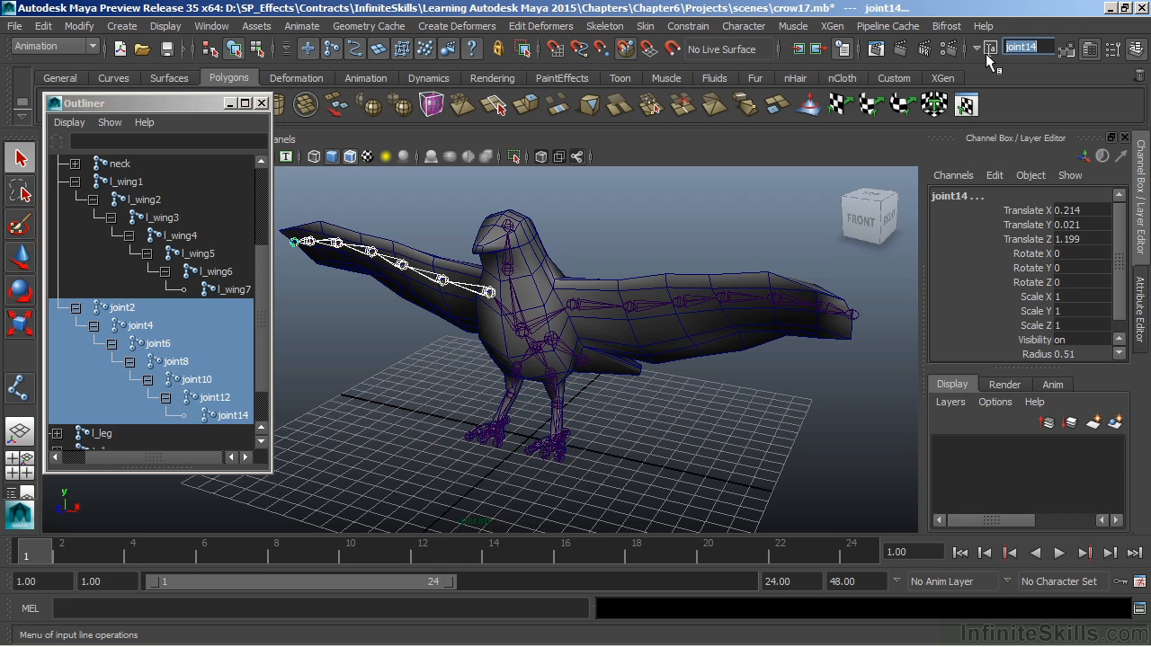
{"action": "type", "text": "r"}
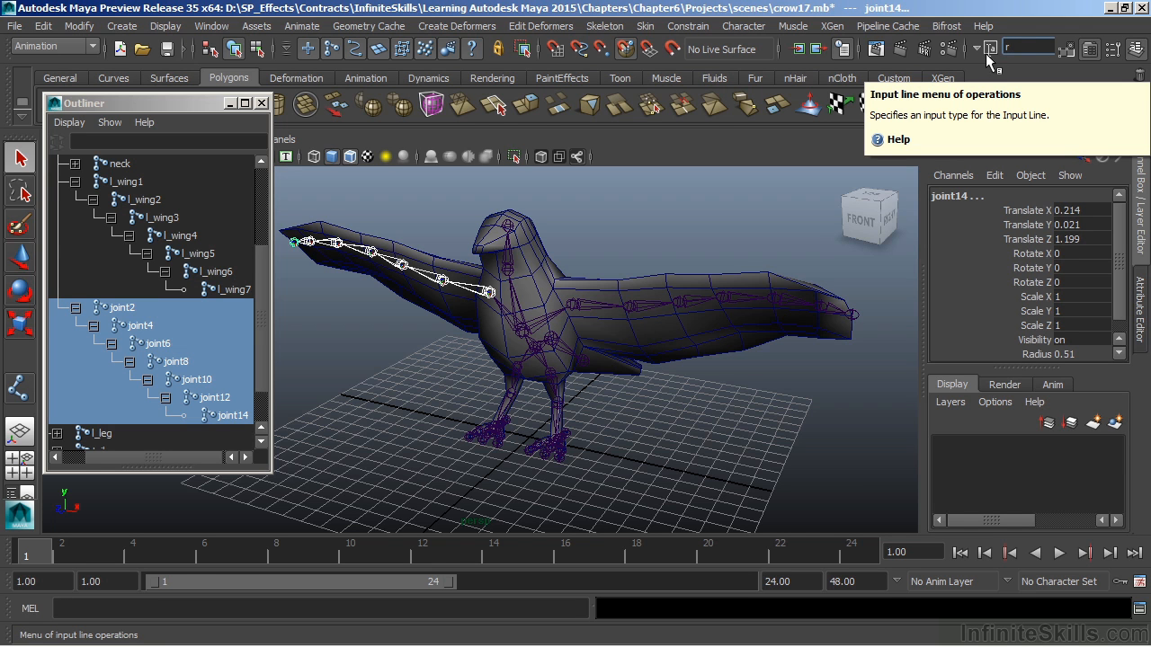
{"action": "type", "text": "_wing7"}
{"action": "key", "text": "Return"}
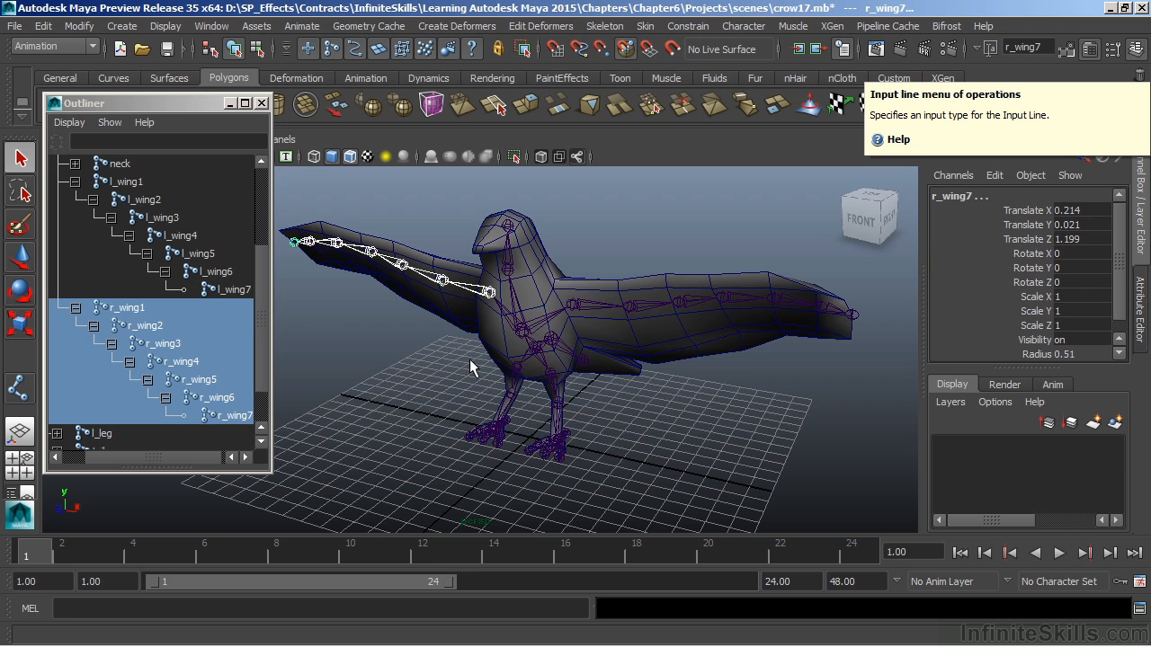
Close the Outliner and select the skeleton's root joint together with the crow mesh.
{"action": "left_click", "coordinate": [261, 103]}
{"action": "left_click", "coordinate": [306, 284]}
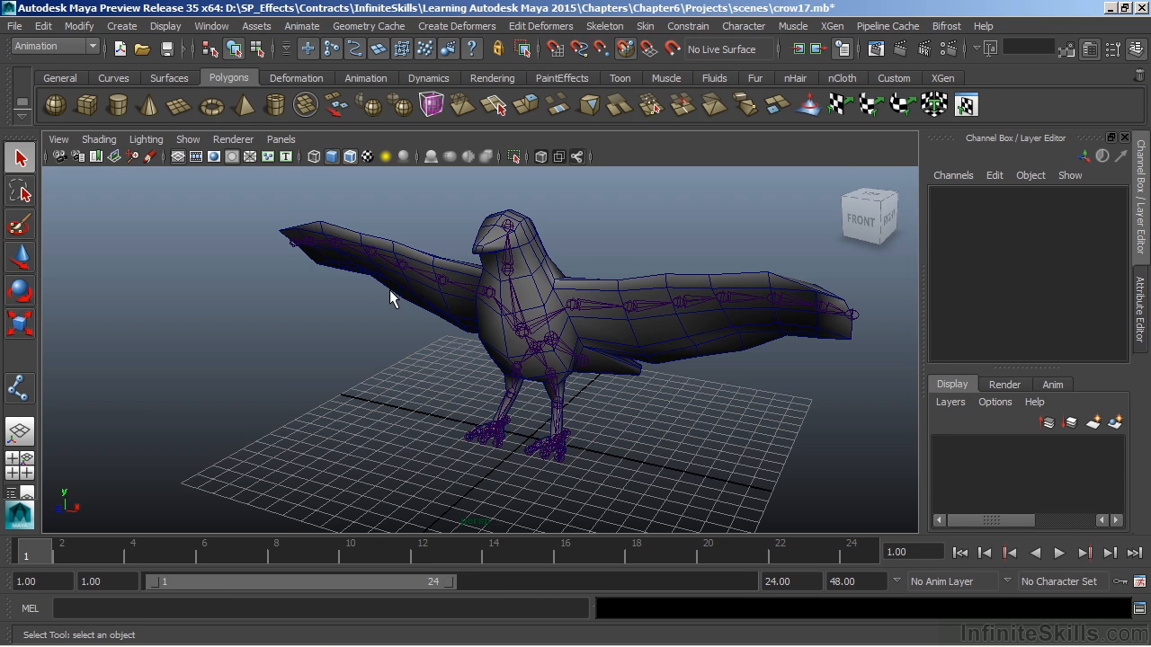
{"action": "left_click", "coordinate": [533, 345]}
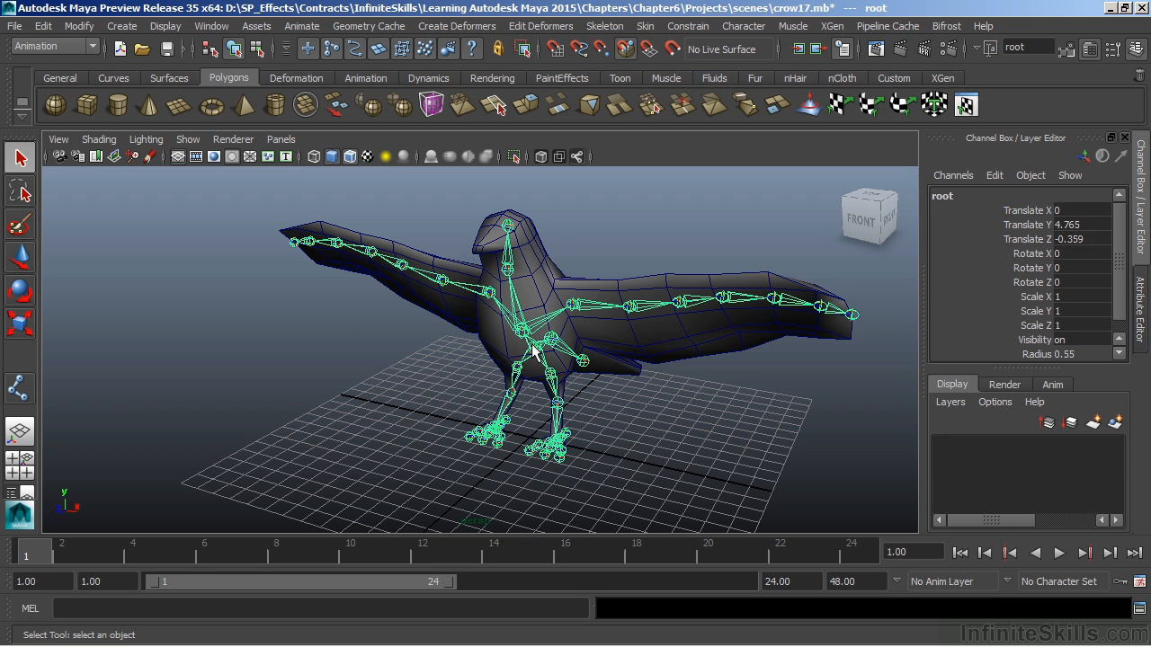
{"action": "left_click", "coordinate": [585, 320]}
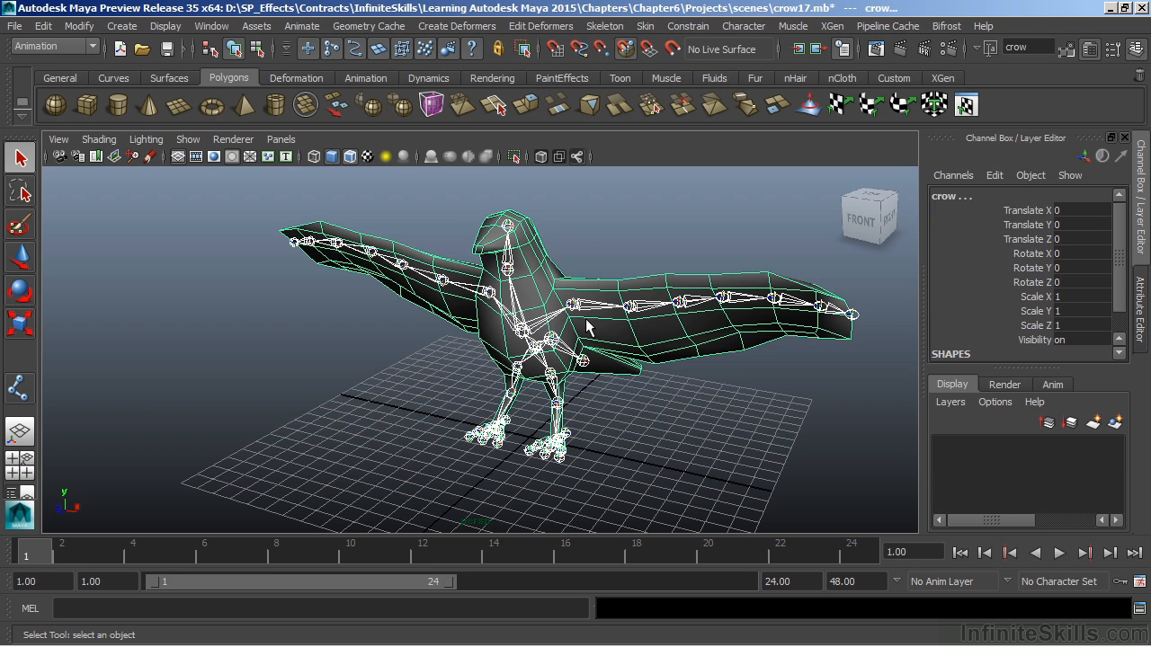
Open the Smooth Bind options and keep Joint hierarchy as the Bind to setting.
{"action": "left_click", "coordinate": [647, 27]}
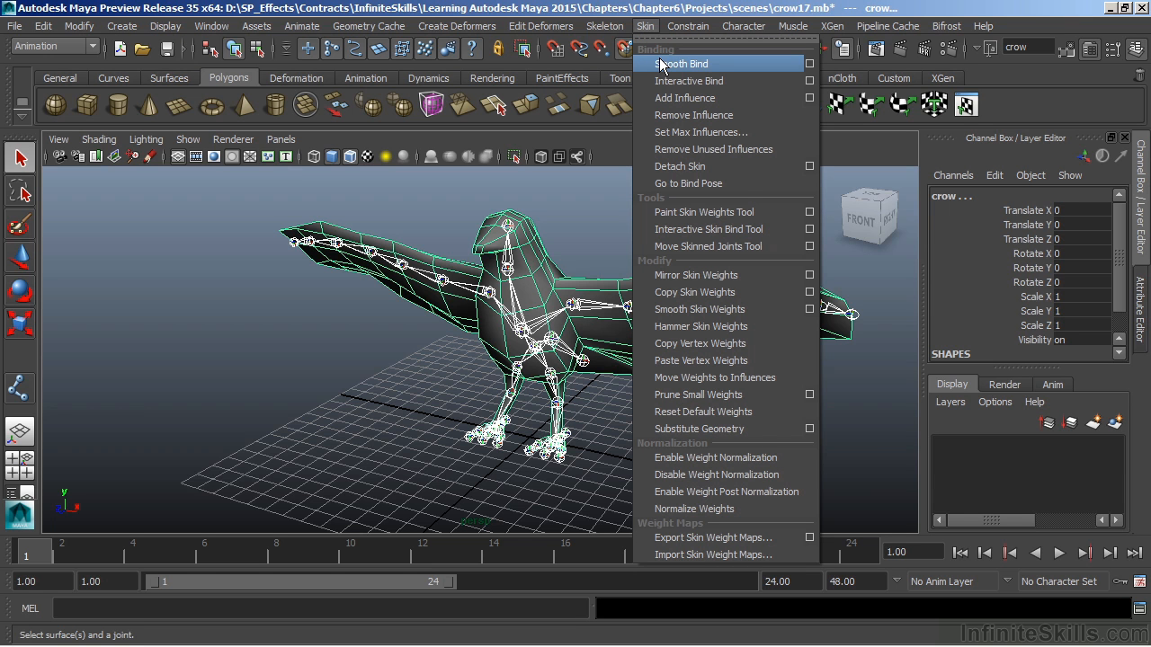
{"action": "left_click", "coordinate": [809, 64]}
{"action": "left_click_drag", "start_coordinate": [809, 63], "coordinate": [633, 33]}
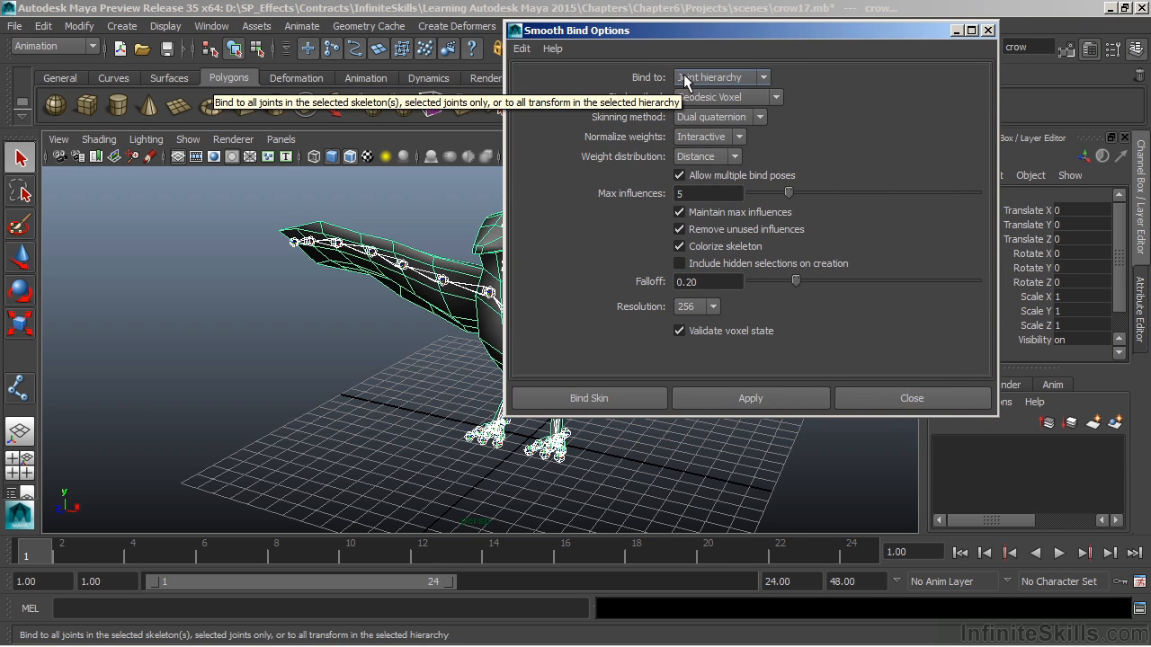
{"action": "left_click", "coordinate": [731, 79]}
{"action": "left_click", "coordinate": [731, 79]}
{"action": "left_click", "coordinate": [731, 79]}
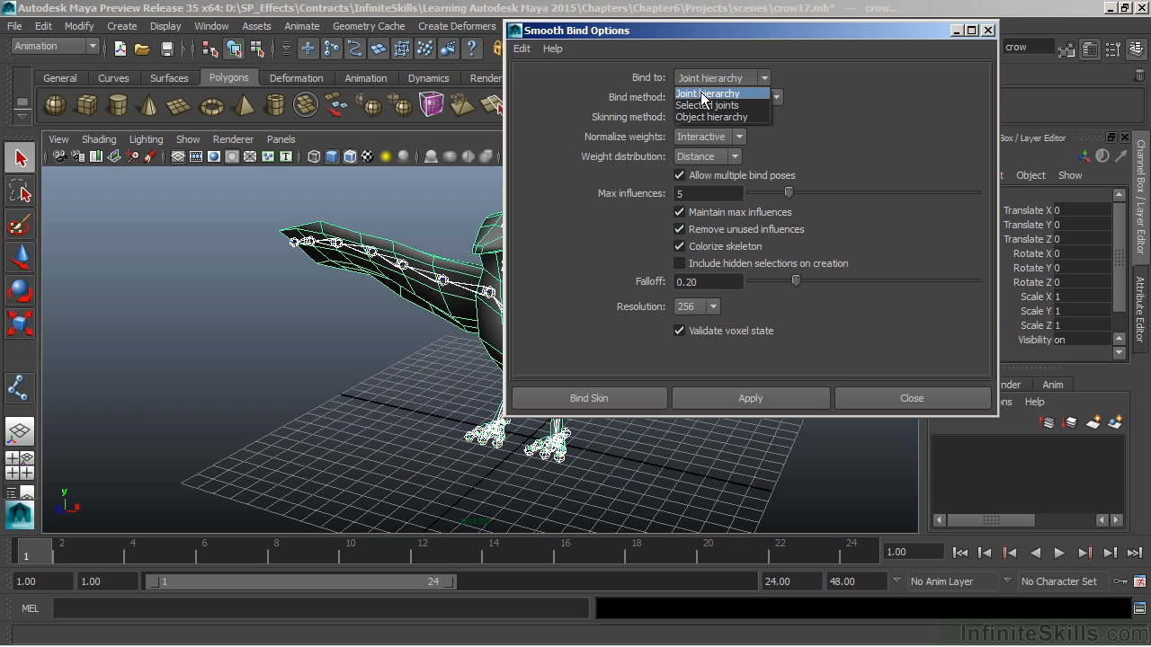
{"action": "left_click", "coordinate": [607, 101]}
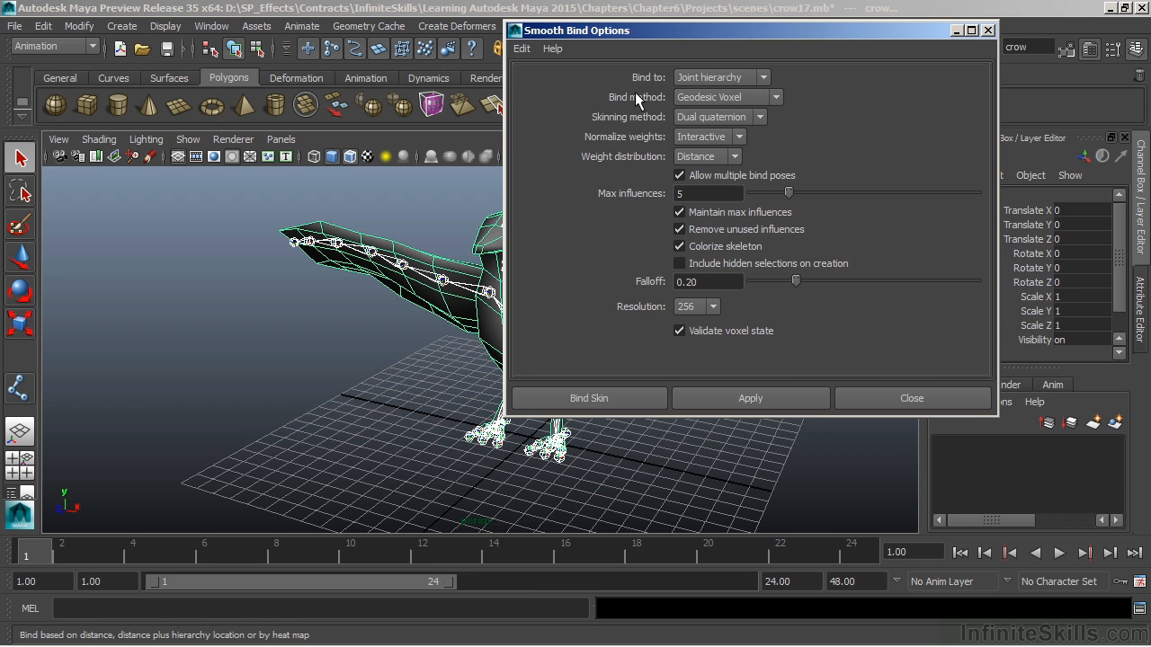
Choose the Geodesic Voxel bind method, Dual quaternion skinning and Interactive weight normalization for the smooth bind.
{"action": "left_click", "coordinate": [701, 97]}
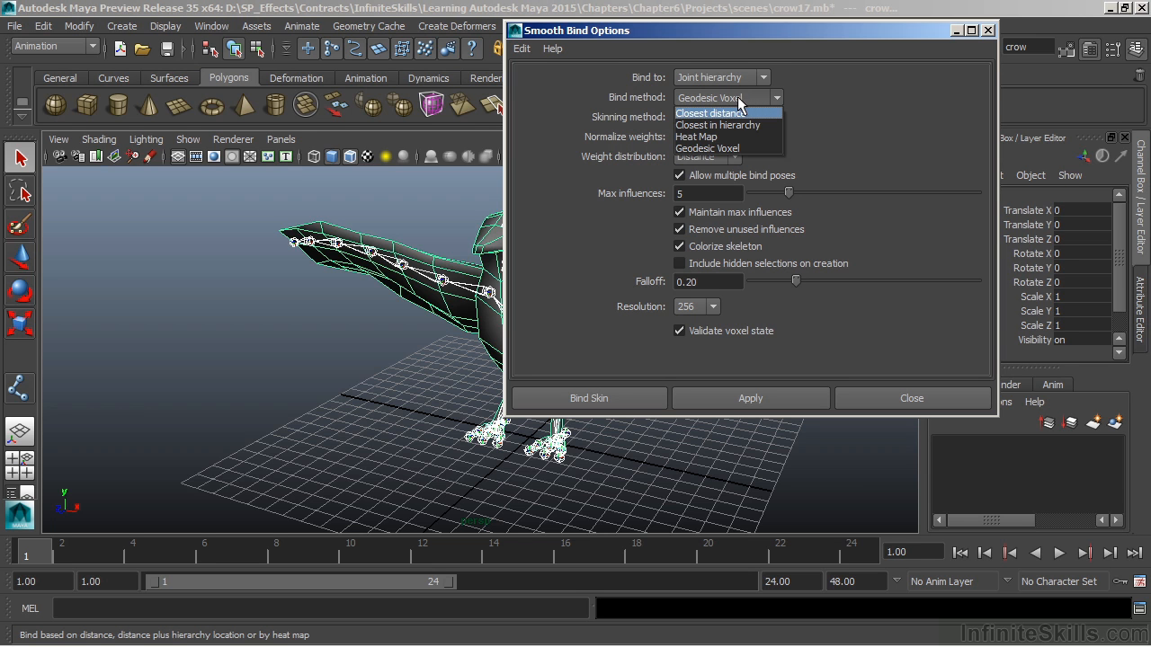
{"action": "left_click", "coordinate": [735, 148]}
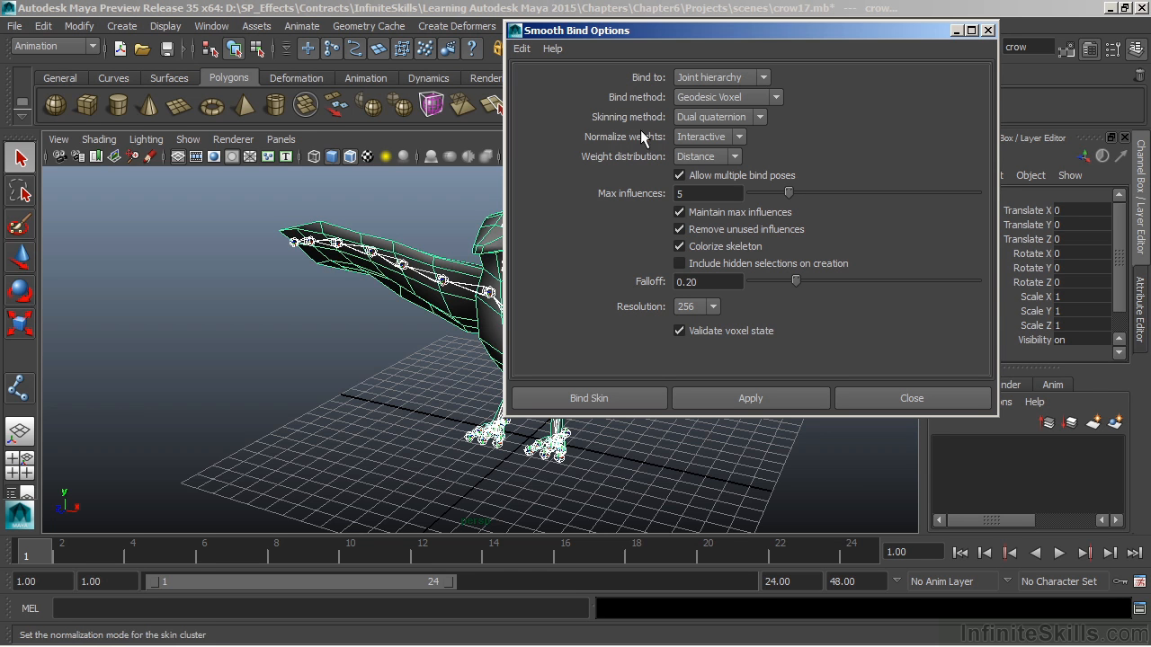
{"action": "left_click", "coordinate": [707, 120]}
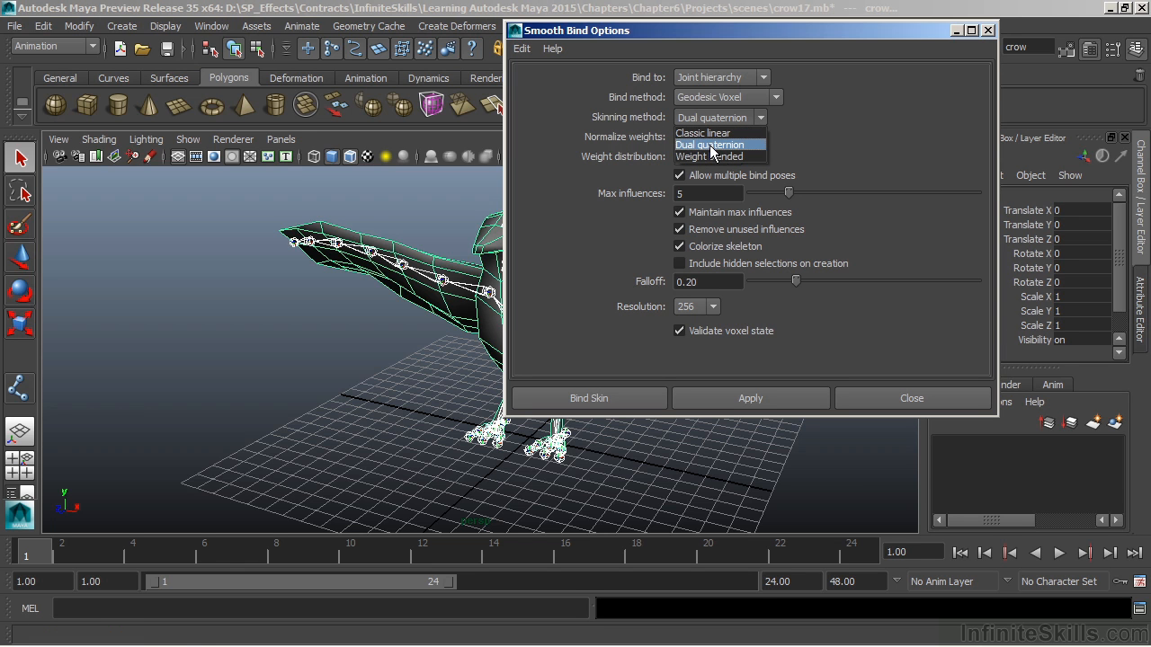
{"action": "left_click", "coordinate": [709, 146]}
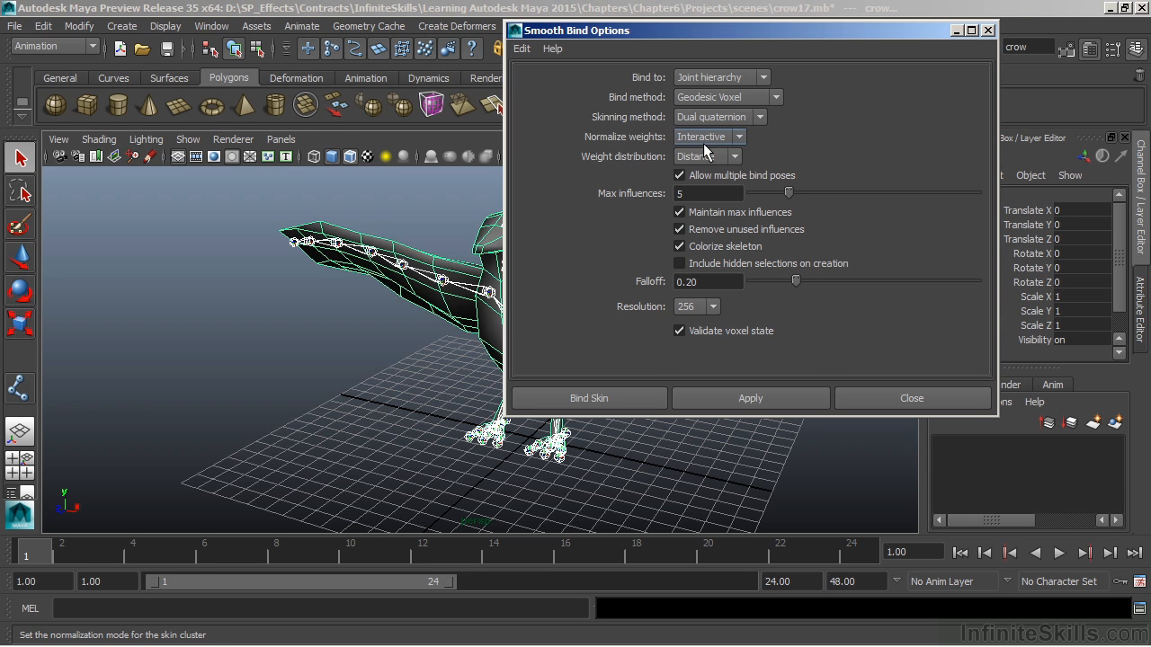
{"action": "left_click", "coordinate": [695, 139]}
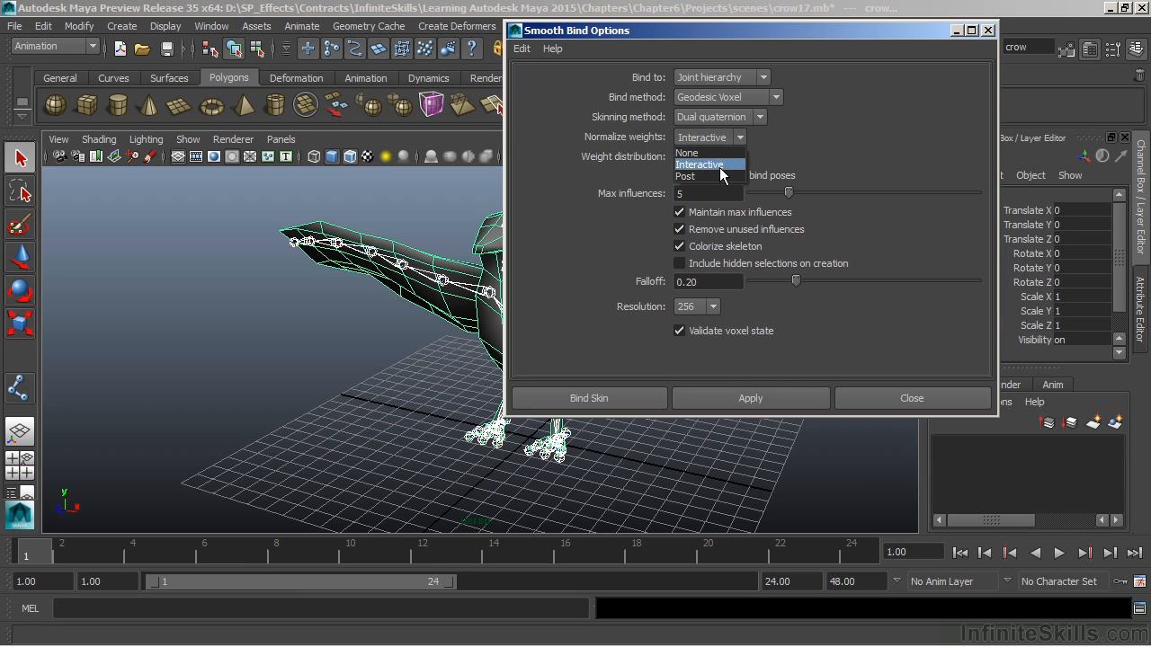
{"action": "left_click", "coordinate": [710, 165]}
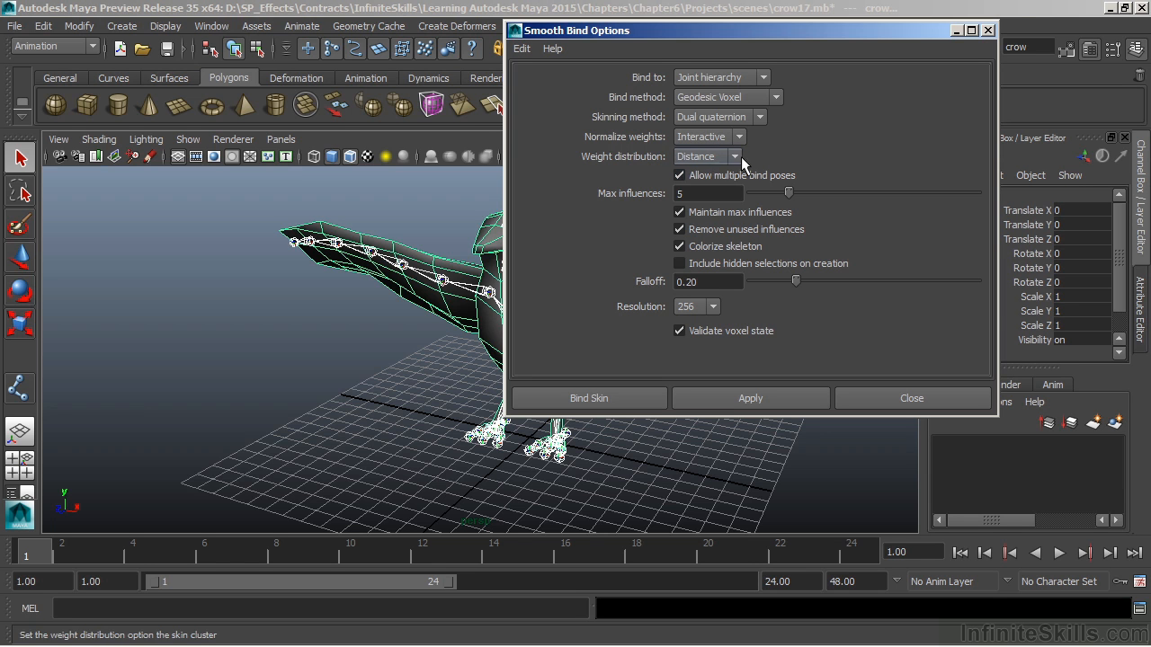
Bind the crow mesh to the skeleton with Distance weight distribution and a voxel resolution of 256, and close the options.
{"action": "left_click", "coordinate": [735, 157]}
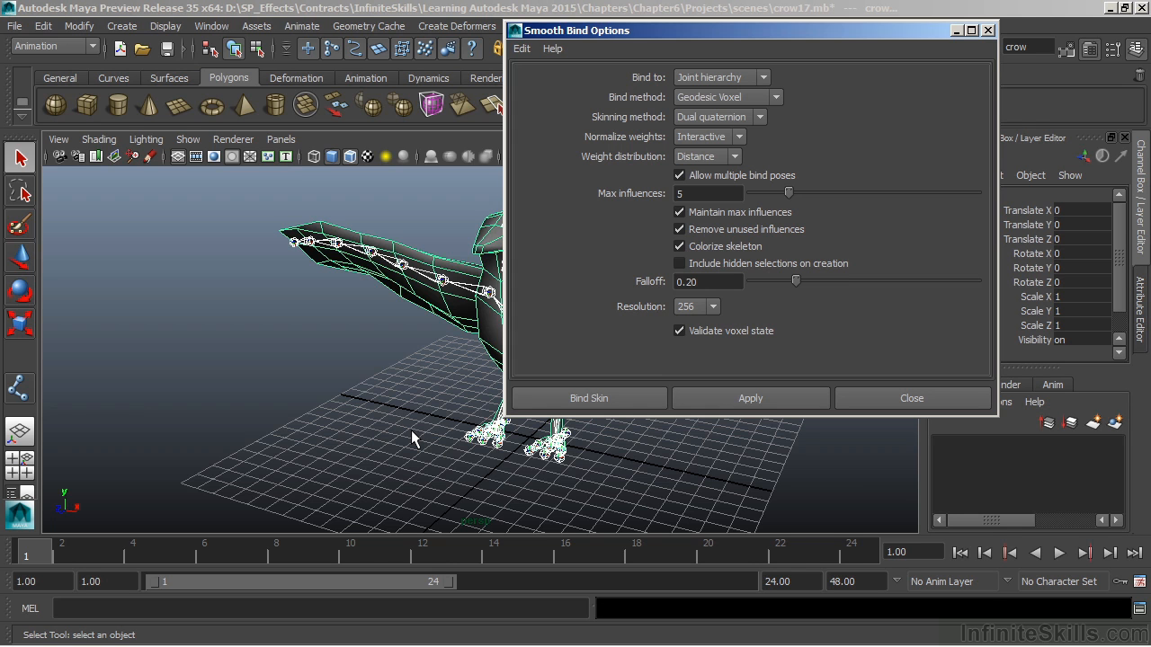
{"action": "left_click", "coordinate": [712, 307]}
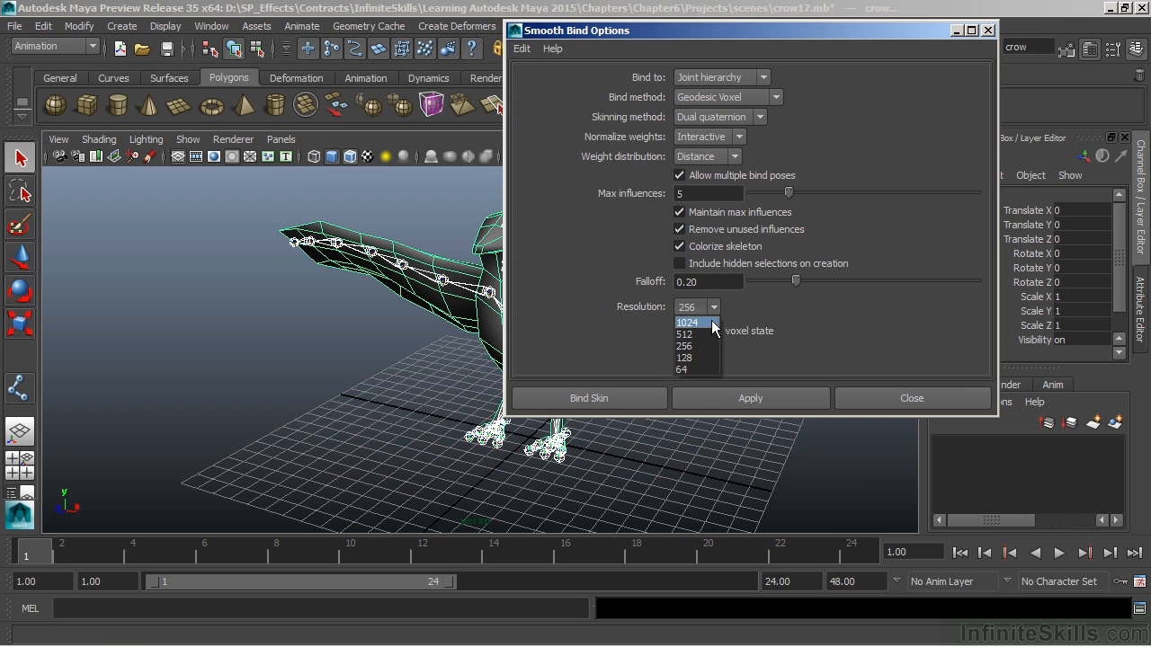
{"action": "left_click", "coordinate": [606, 313]}
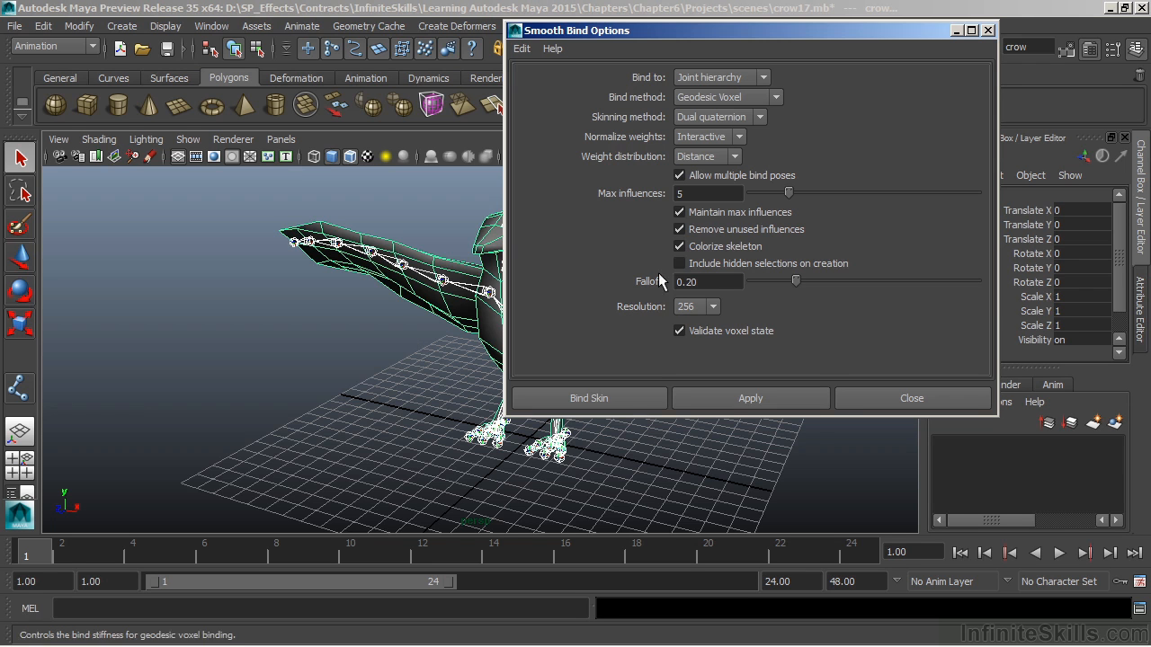
{"action": "left_click", "coordinate": [747, 398]}
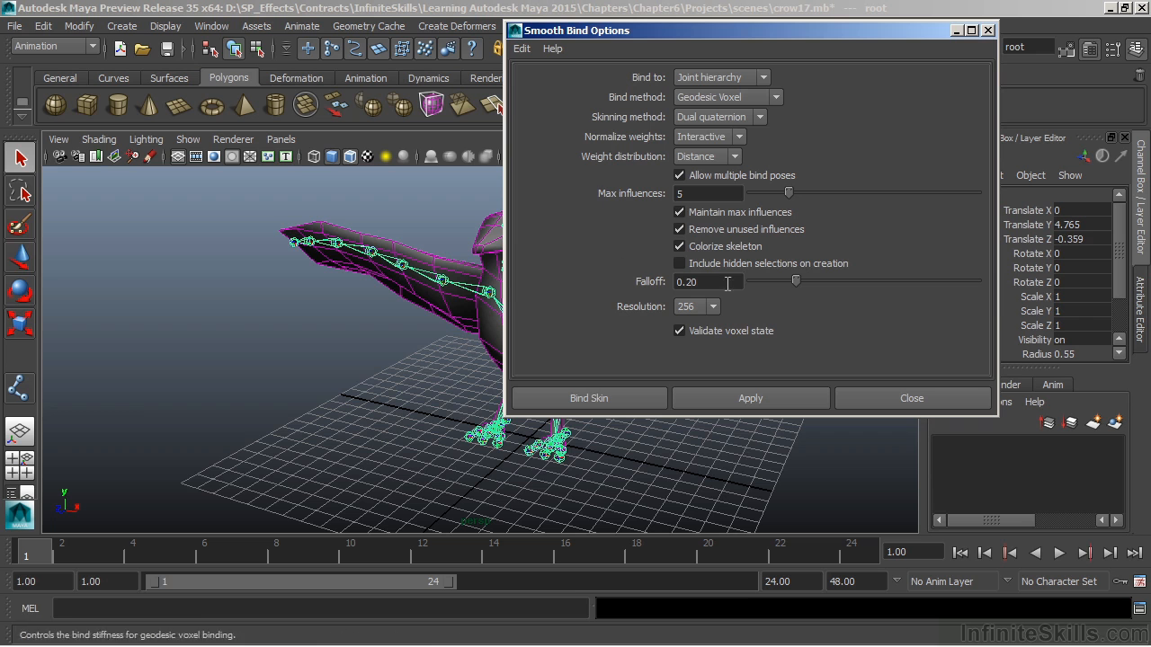
{"action": "left_click", "coordinate": [902, 401]}
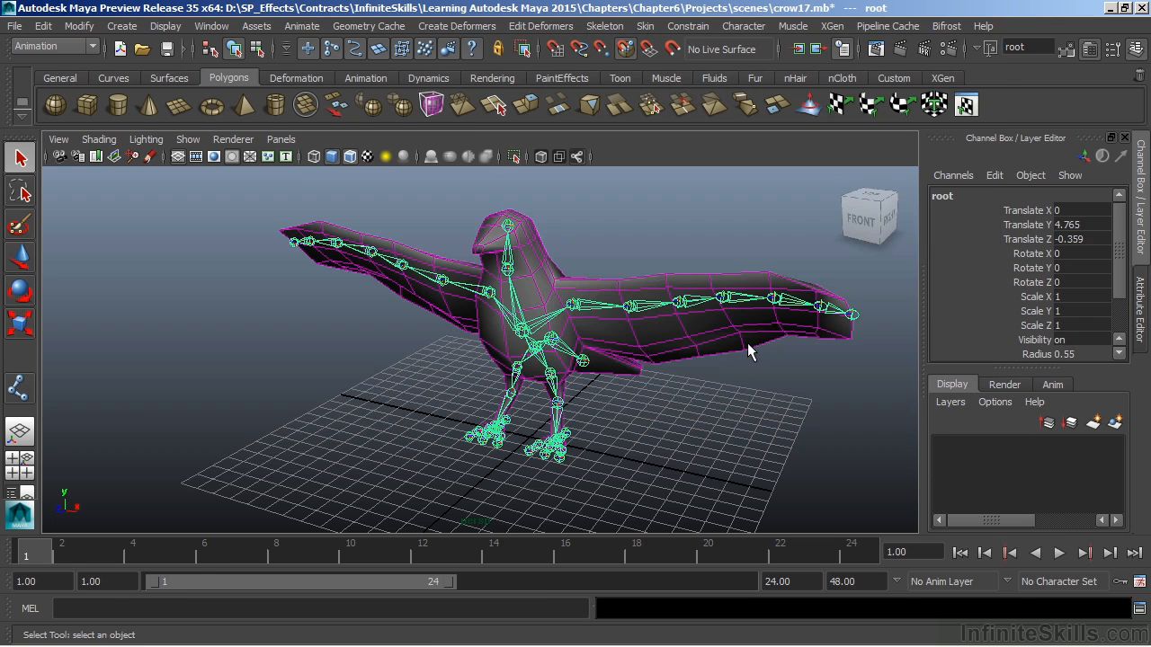
Test the left wing's binding by rotating l_wing1 upward, and undo the rotation.
{"action": "left_click", "coordinate": [571, 306]}
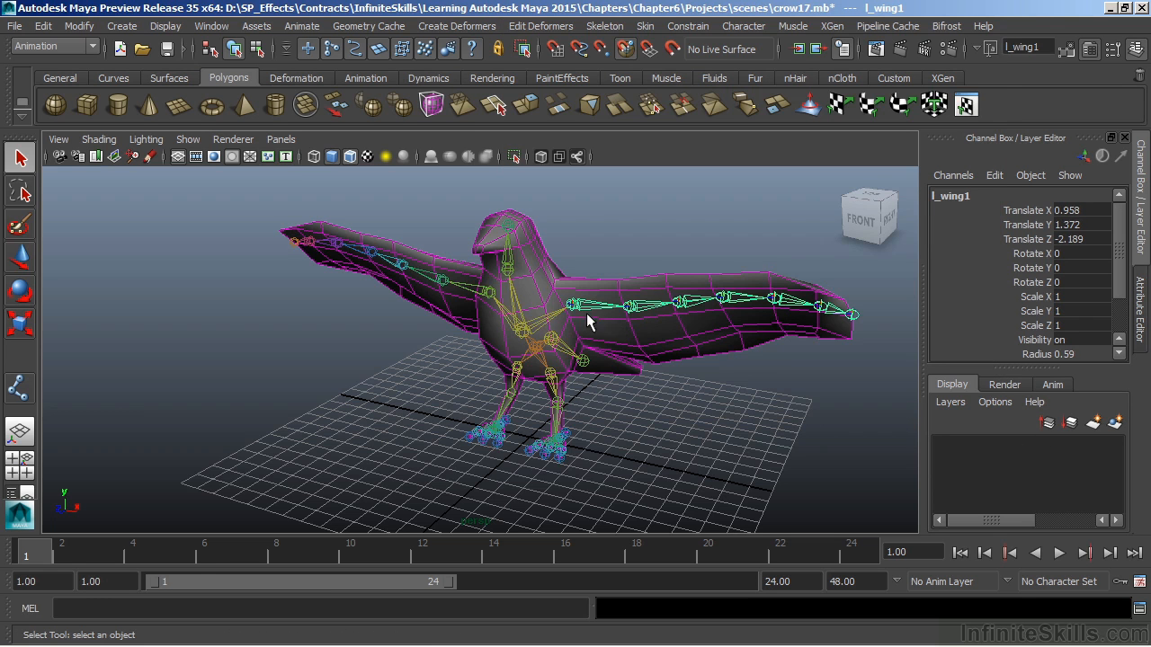
{"action": "key", "text": "e"}
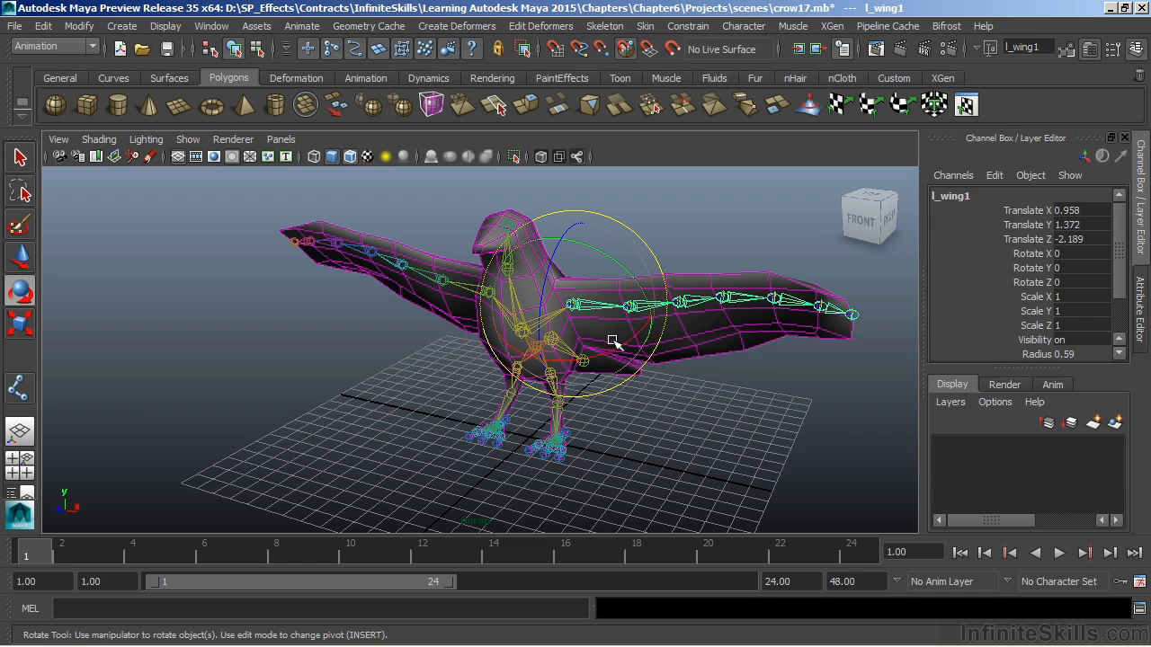
{"action": "left_click_drag", "start_coordinate": [619, 339], "coordinate": [655, 273]}
{"action": "left_click", "coordinate": [654, 273]}
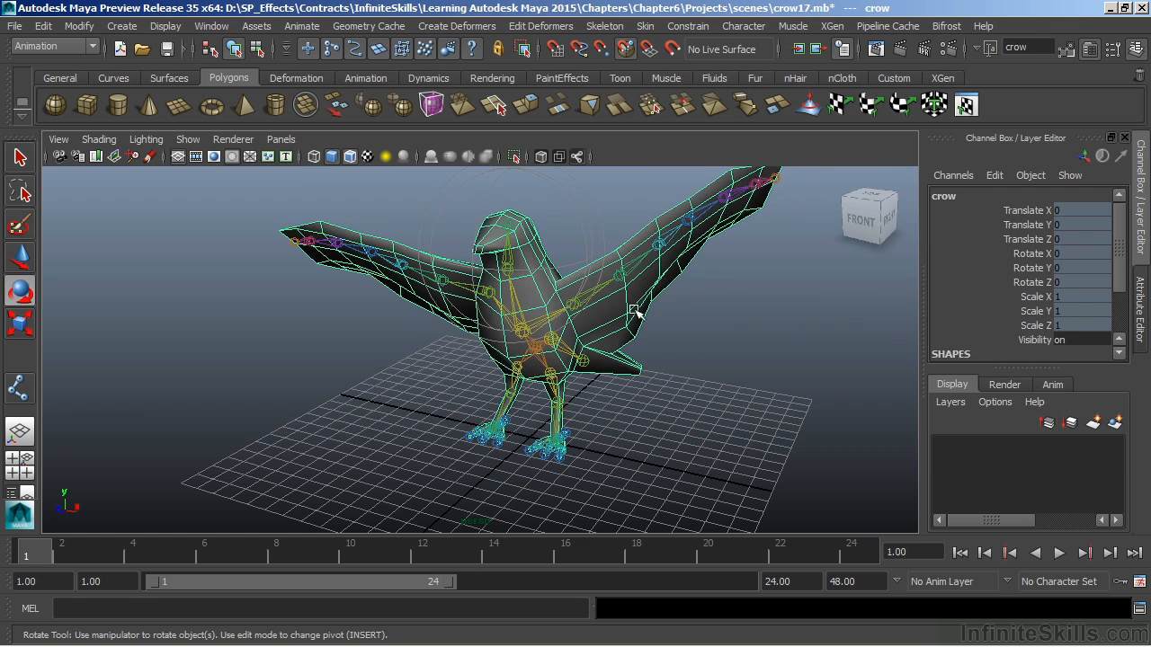
{"action": "key", "text": "ctrl+z"}
{"action": "key", "text": "ctrl+z"}
Test the binding of the left foot by rotating the l_toe2 joints, and undo the rotation.
{"action": "right_click_drag", "start_coordinate": [622, 389], "coordinate": [856, 342], "text": "alt"}
{"action": "left_click_drag", "start_coordinate": [856, 342], "coordinate": [509, 372], "text": "alt"}
{"action": "right_click_drag", "start_coordinate": [511, 372], "coordinate": [719, 373], "text": "alt"}
{"action": "middle_click_drag", "start_coordinate": [771, 376], "coordinate": [743, 360], "text": "alt"}
{"action": "left_click", "coordinate": [700, 446]}
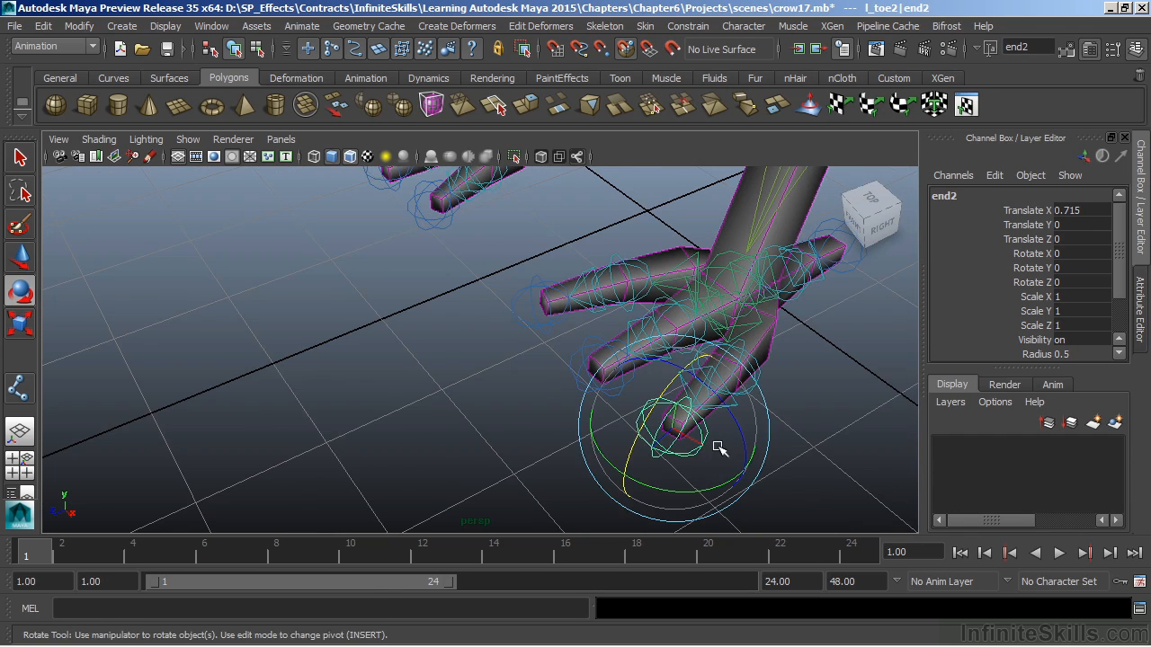
{"action": "key", "text": "q"}
{"action": "left_click", "coordinate": [754, 396]}
{"action": "key", "text": "e"}
{"action": "left_click_drag", "start_coordinate": [722, 323], "coordinate": [693, 405]}
{"action": "key", "text": "ctrl+z"}
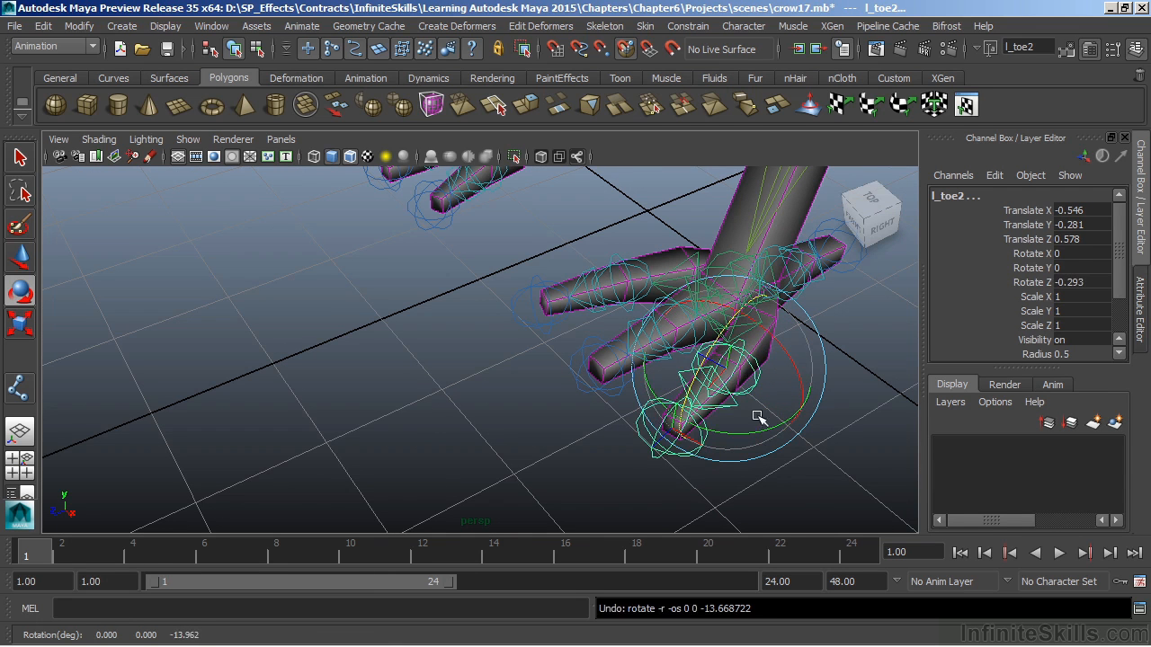
Undo the last toe rotation and test the left foot's binding by rotating l_ankle.
{"action": "mouse_move", "coordinate": [756, 433]}
{"action": "left_mouse_down"}
{"action": "mouse_move", "coordinate": [796, 419]}
{"action": "mouse_move", "coordinate": [757, 430]}
{"action": "left_mouse_up"}
{"action": "key", "text": "ctrl+z"}
{"action": "key", "text": "Up"}
{"action": "left_click_drag", "start_coordinate": [770, 333], "coordinate": [633, 282]}
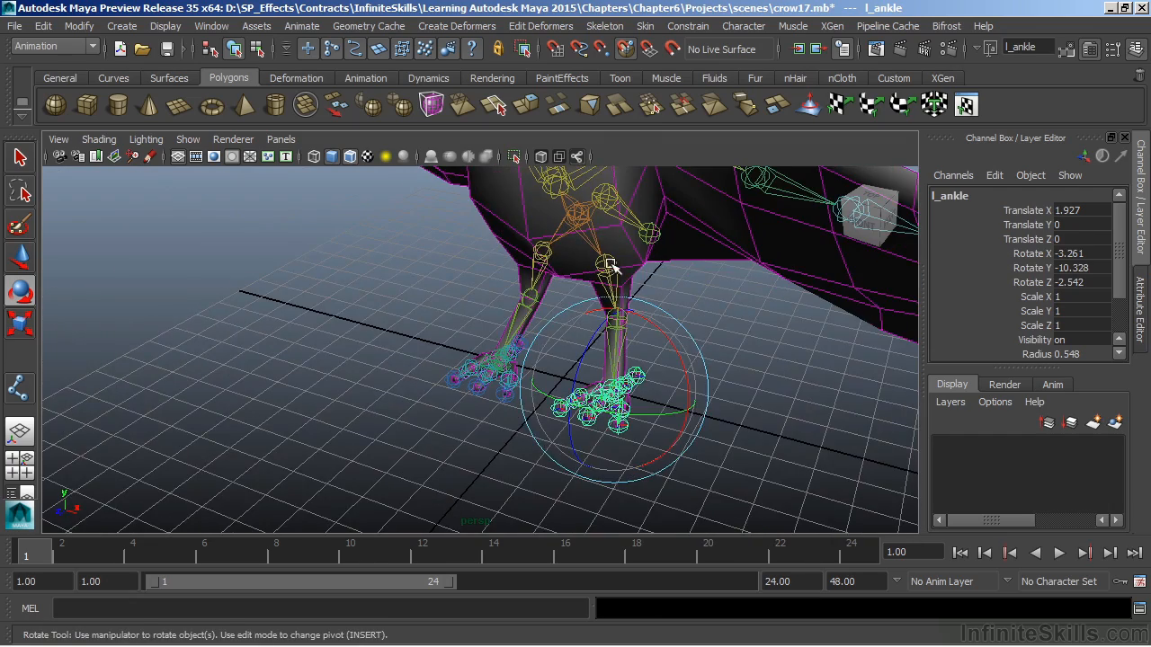
Test the left leg's binding by rotating l_leg, and undo the leg and ankle rotations.
{"action": "left_click", "coordinate": [614, 264]}
{"action": "left_click_drag", "start_coordinate": [812, 442], "coordinate": [537, 293], "text": "alt"}
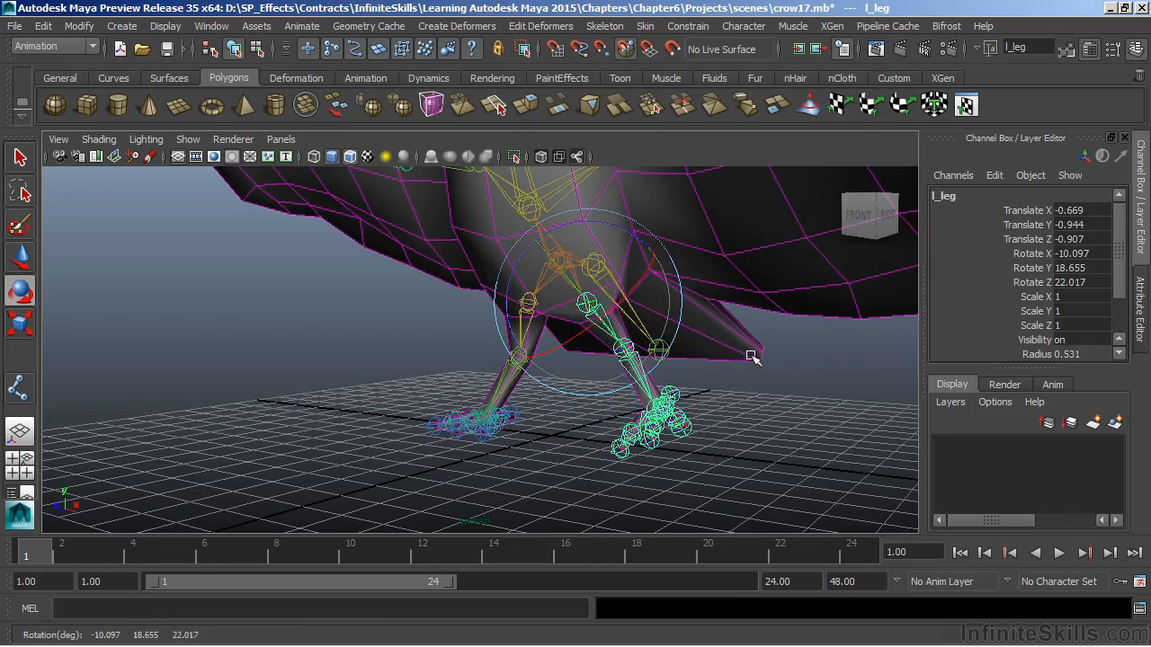
{"action": "key", "text": "z"}
{"action": "key", "text": "z"}
{"action": "key", "text": "z"}
{"action": "right_click_drag", "start_coordinate": [662, 411], "coordinate": [562, 315], "text": "alt"}
{"action": "middle_click_drag", "start_coordinate": [562, 314], "coordinate": [547, 336], "text": "alt"}
{"action": "left_click_drag", "start_coordinate": [547, 336], "coordinate": [458, 321], "text": "alt"}
{"action": "key", "text": "z"}
{"action": "key", "text": "z"}
{"action": "key", "text": "z"}
{"action": "key", "text": "z"}
{"action": "left_click_drag", "start_coordinate": [454, 355], "coordinate": [368, 405], "text": "alt"}
Open the Smooth Bind options, look at the available bind methods, and undo the Geodesic Voxel bind of the crow mesh.
{"action": "left_click", "coordinate": [644, 25]}
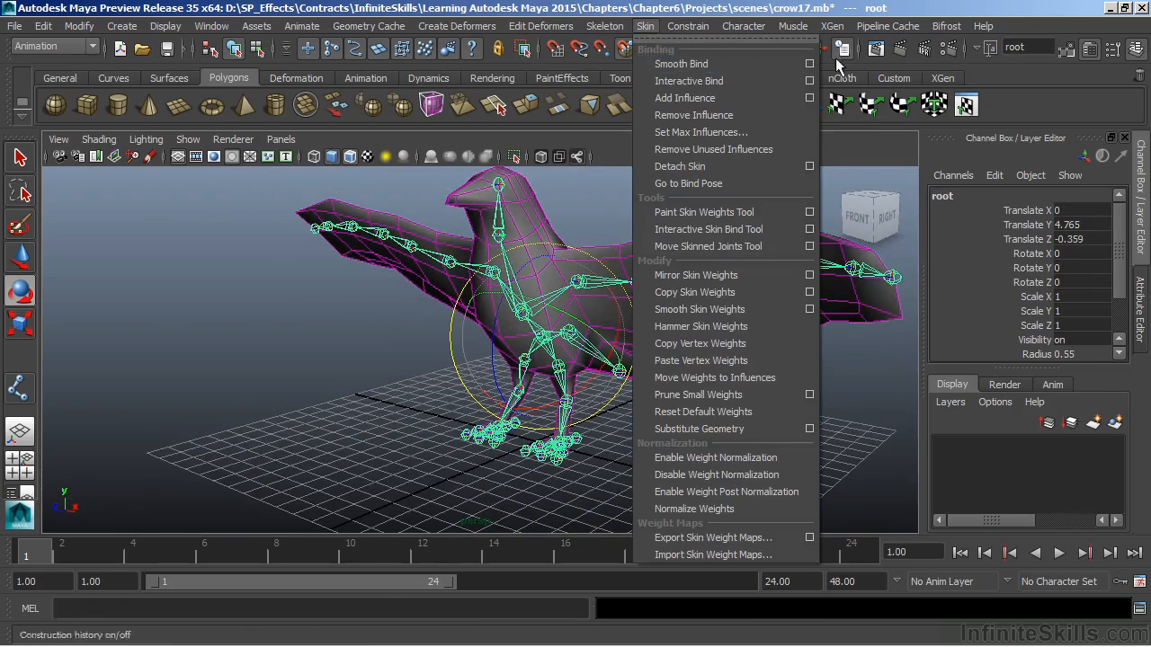
{"action": "left_click", "coordinate": [809, 64]}
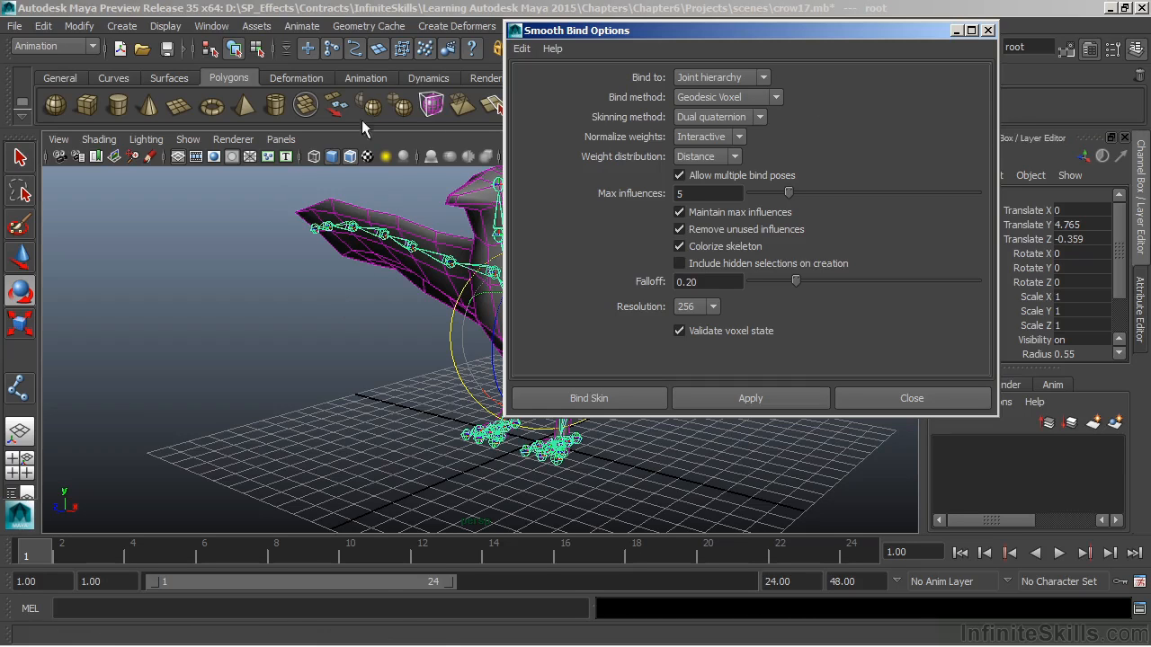
{"action": "left_click", "coordinate": [775, 97]}
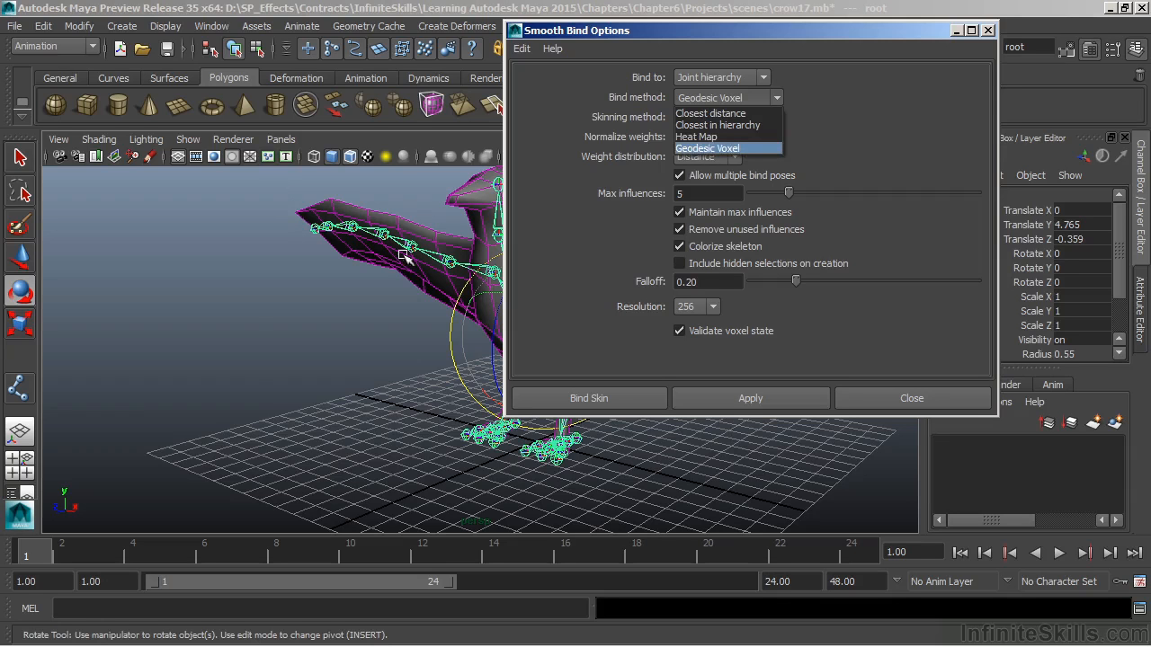
{"action": "left_click", "coordinate": [368, 308]}
{"action": "key", "text": "ctrl+z"}
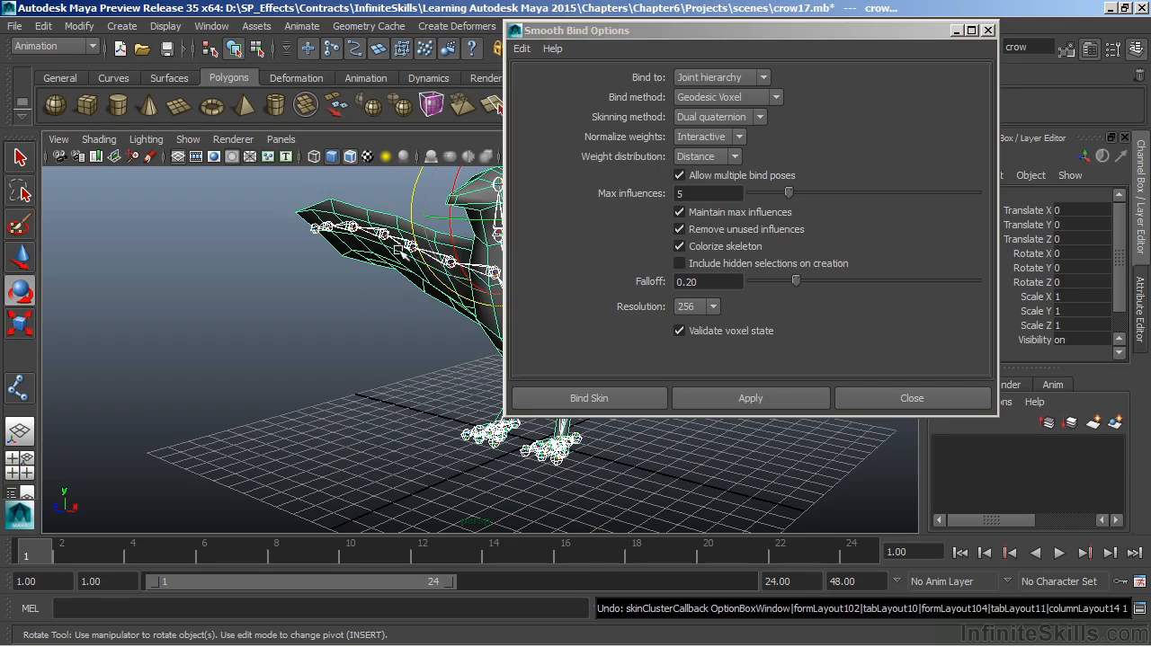
Bind the crow mesh to the skeleton with the Closest in hierarchy bind method, and deselect everything.
{"action": "left_click", "coordinate": [720, 98]}
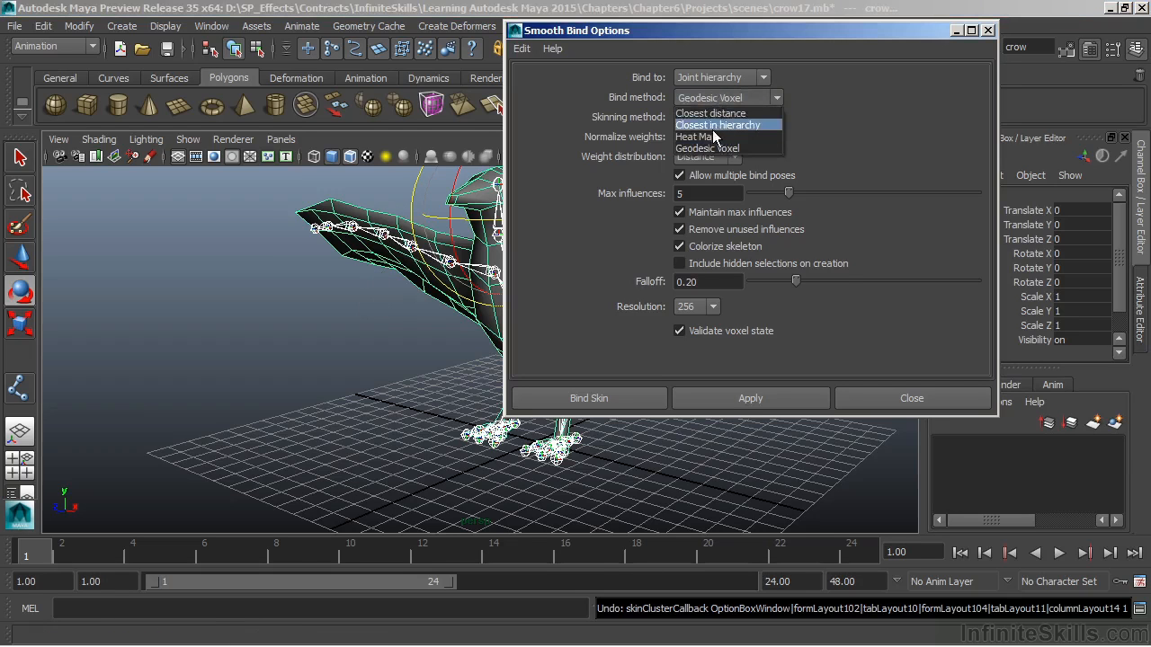
{"action": "left_click", "coordinate": [716, 126]}
{"action": "left_click_drag", "start_coordinate": [686, 34], "coordinate": [818, 28]}
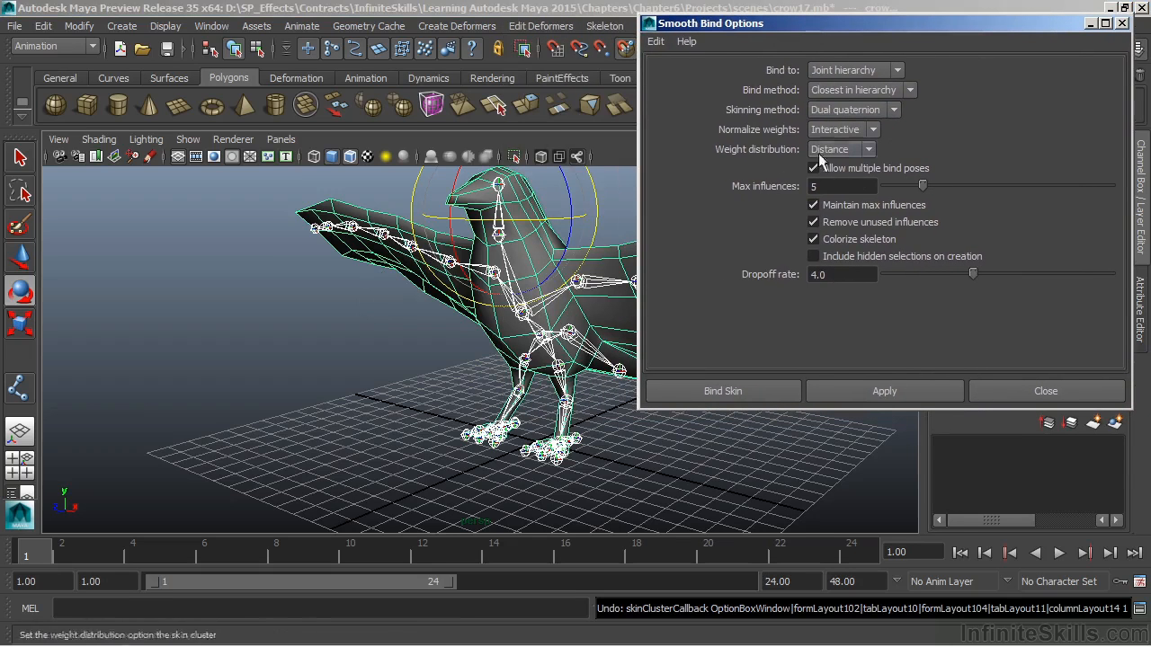
{"action": "left_click", "coordinate": [732, 392]}
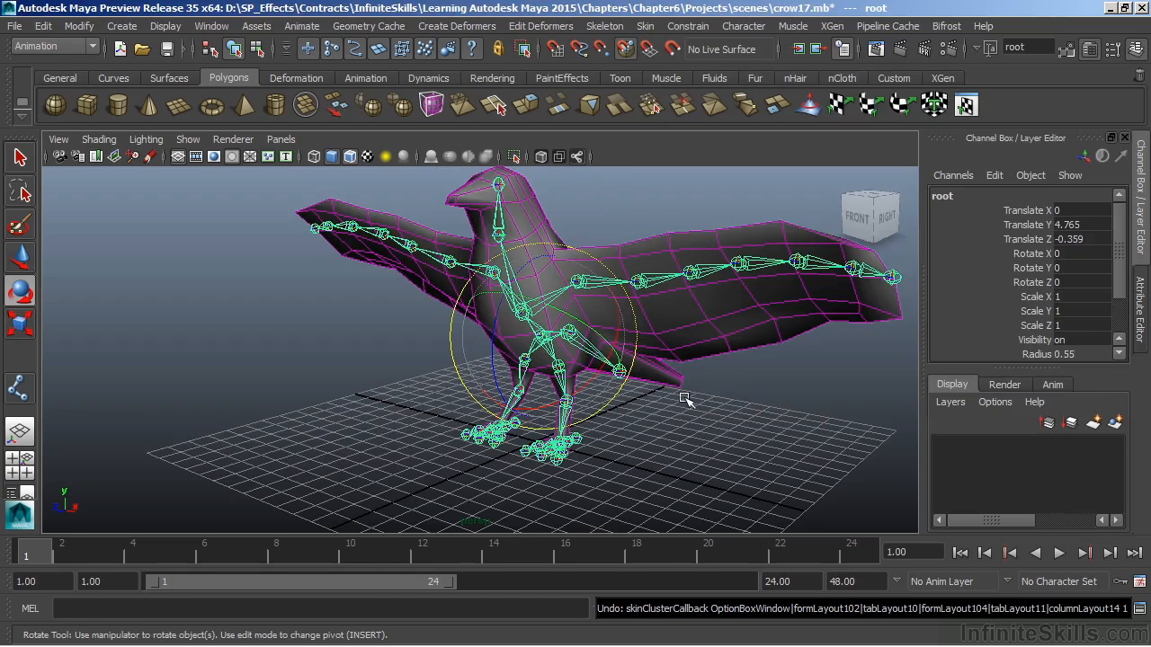
{"action": "left_click", "coordinate": [692, 413]}
Test the new binding by swinging l_wing1 about its X axis, then undo the rotation and deselect the joint.
{"action": "left_click", "coordinate": [590, 280]}
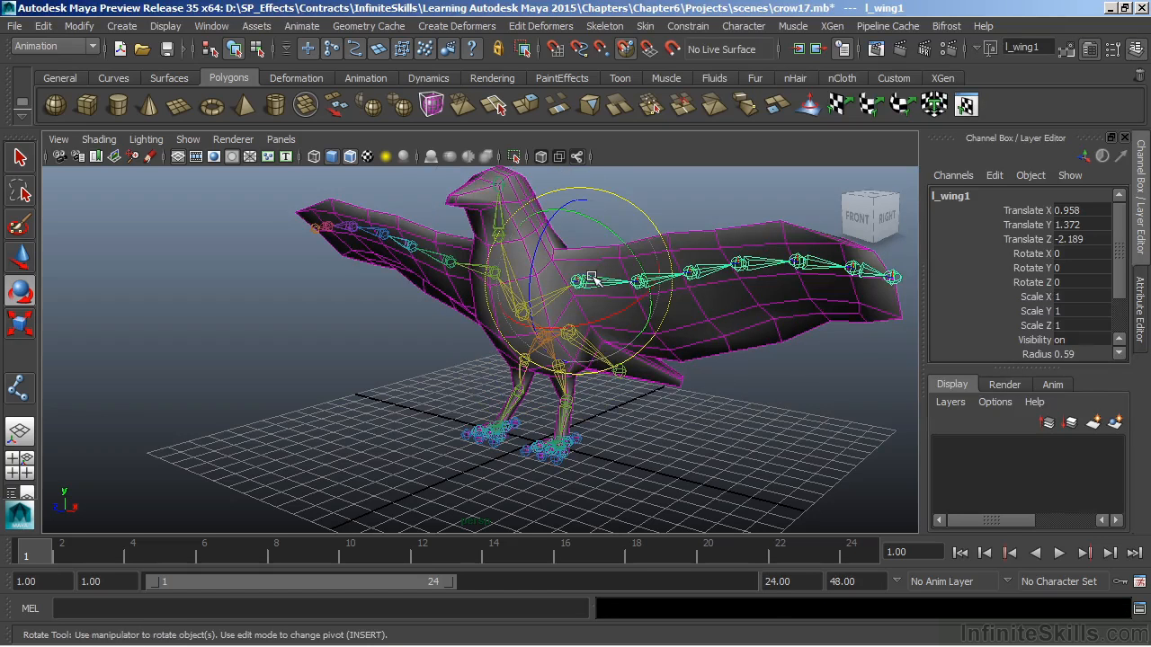
{"action": "left_click_drag", "start_coordinate": [620, 311], "coordinate": [368, 342]}
{"action": "left_click_drag", "start_coordinate": [462, 270], "coordinate": [410, 313]}
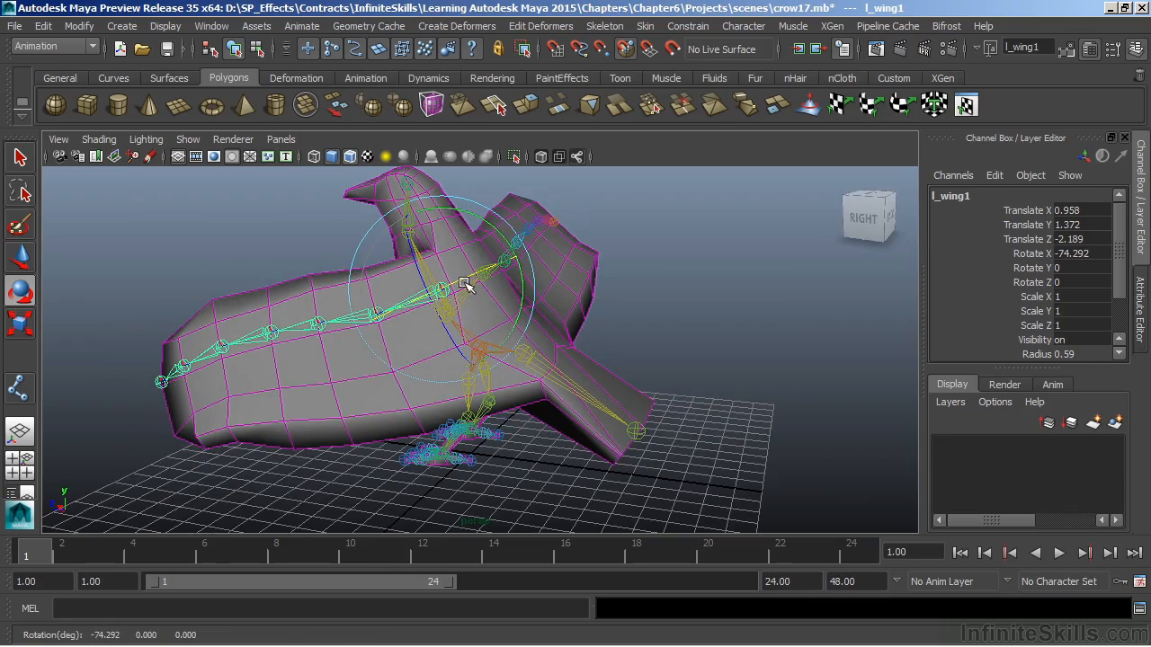
{"action": "key", "text": "ctrl+z"}
{"action": "key", "text": "ctrl+z"}
{"action": "left_click_drag", "start_coordinate": [428, 306], "coordinate": [670, 349], "text": "alt"}
{"action": "left_click", "coordinate": [652, 405]}
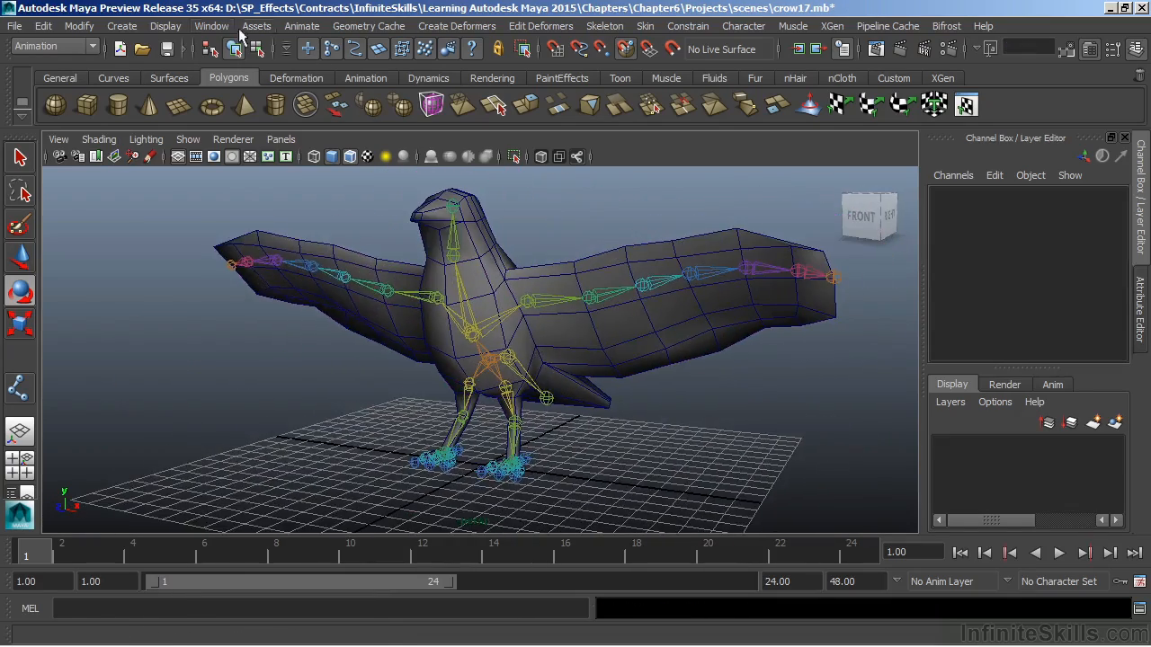
Open the Hypergraph Hierarchy, select the crow node and turn on the display of shape nodes.
{"action": "left_click", "coordinate": [210, 27]}
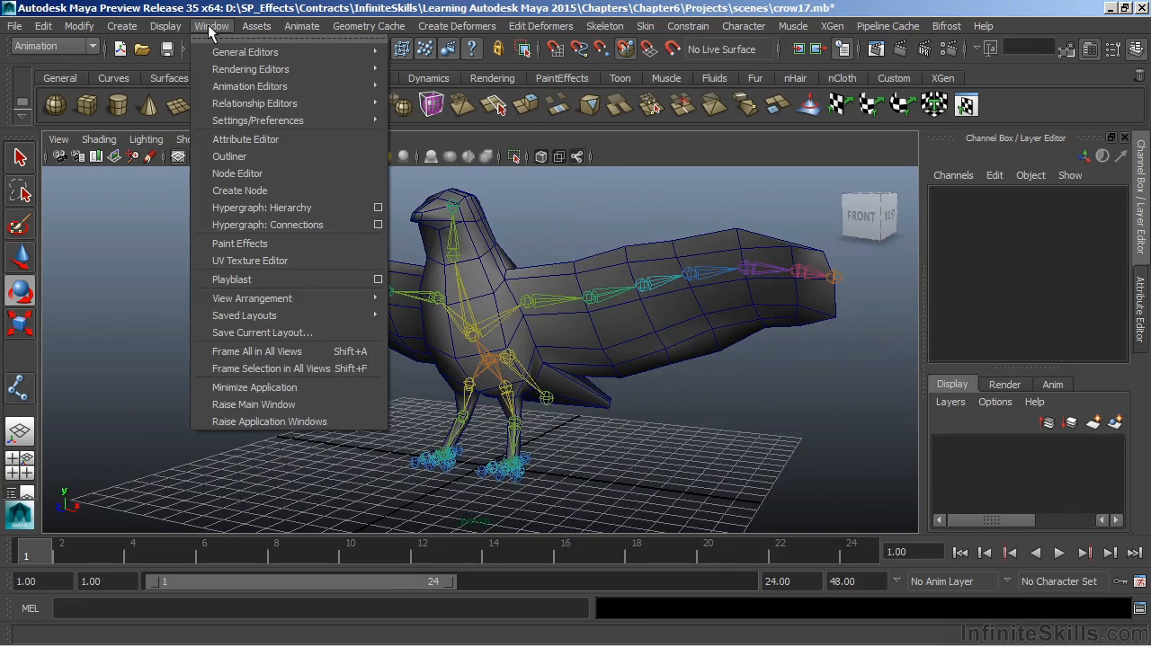
{"action": "left_click", "coordinate": [261, 207]}
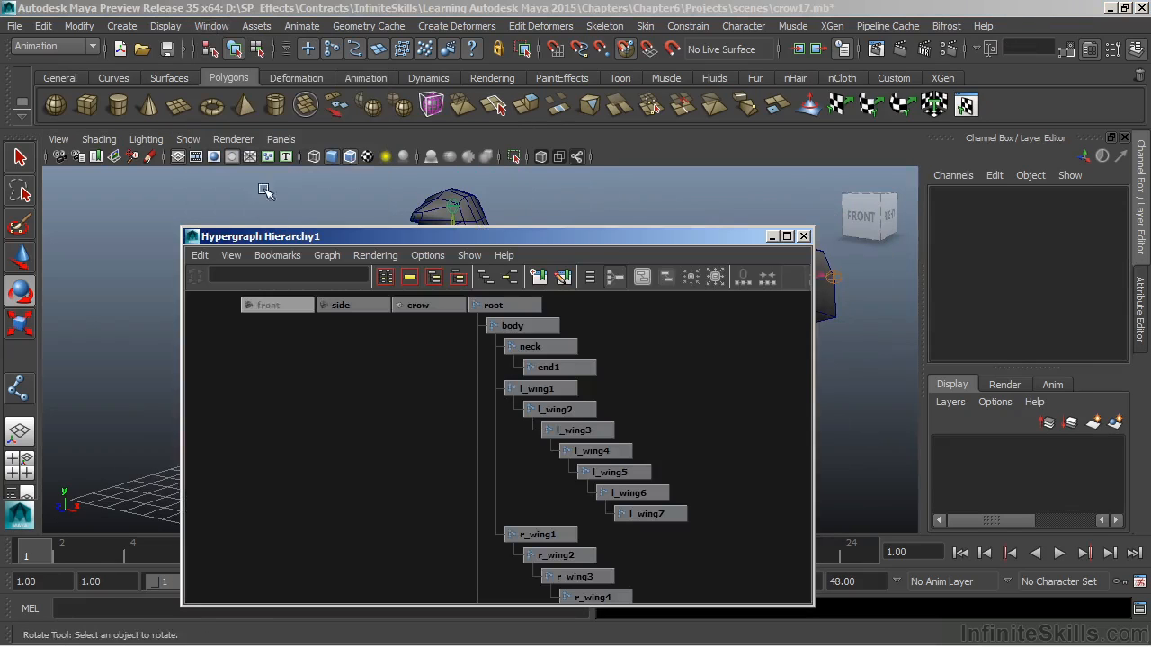
{"action": "left_click_drag", "start_coordinate": [587, 237], "coordinate": [685, 70]}
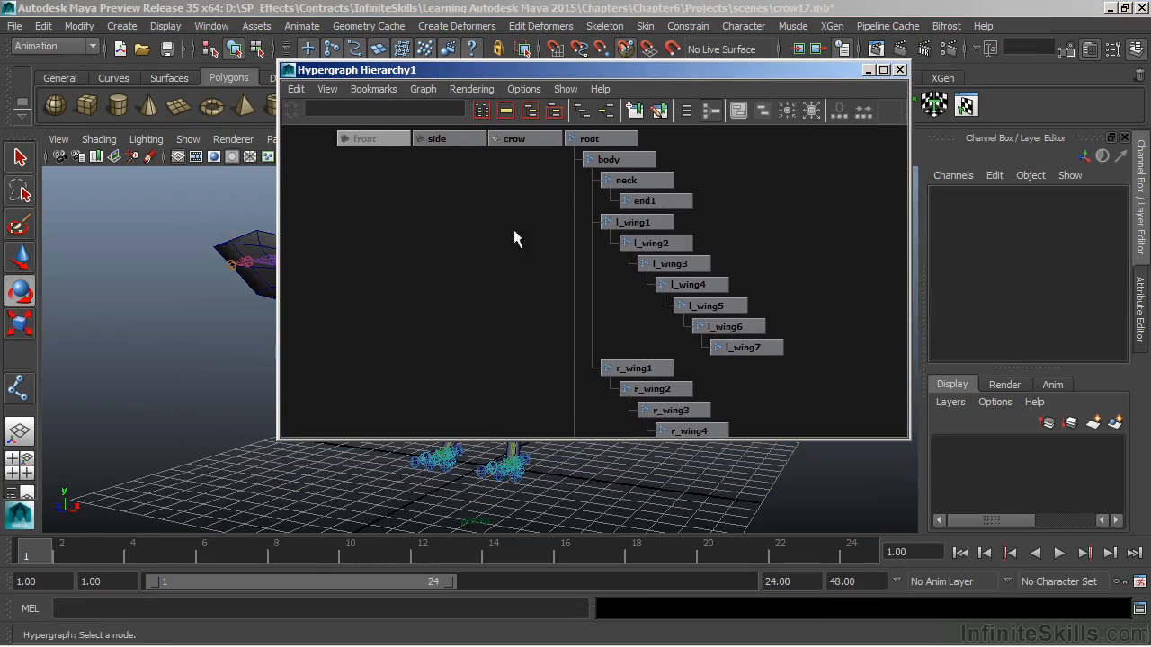
{"action": "left_click", "coordinate": [531, 136]}
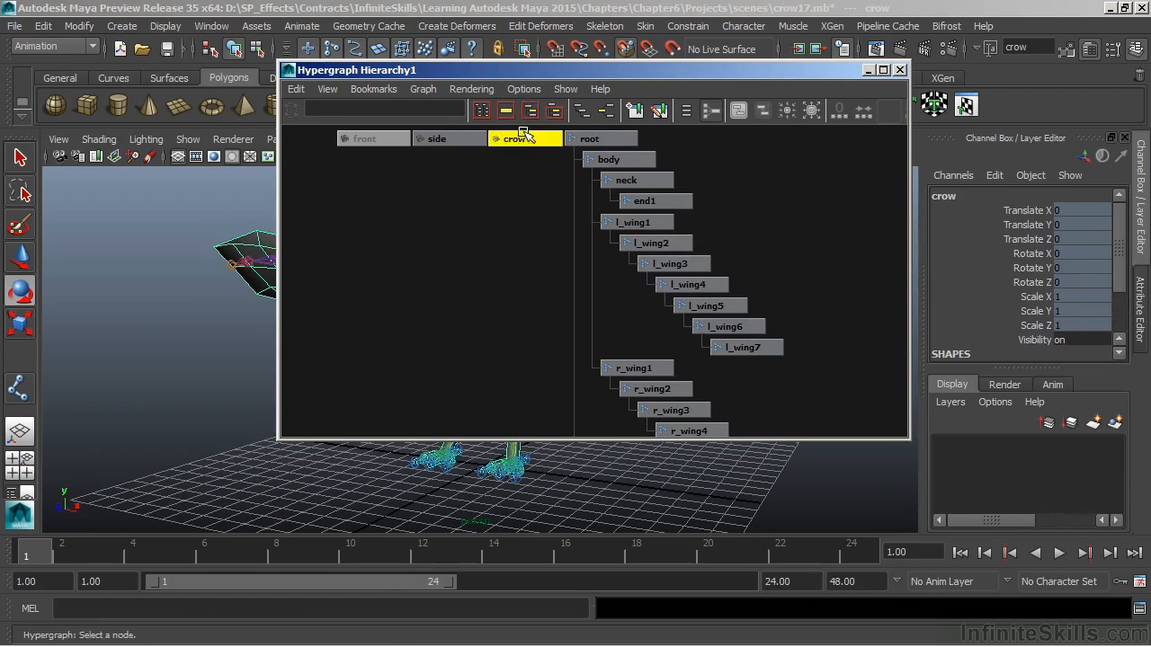
{"action": "left_click", "coordinate": [524, 90]}
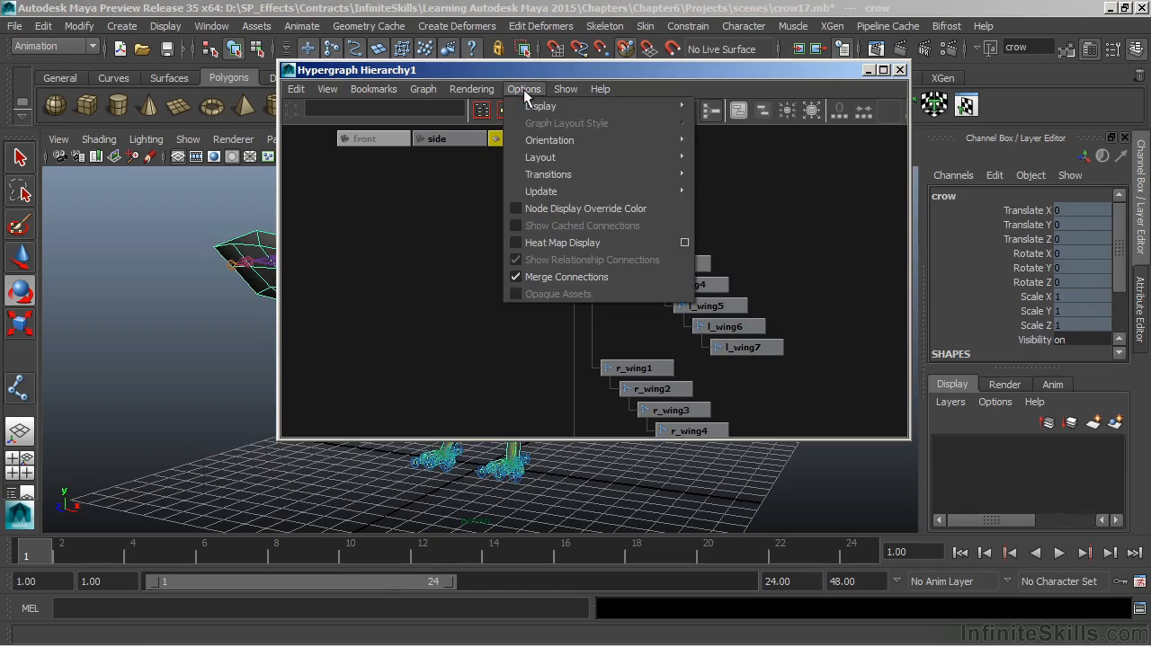
{"action": "mouse_move", "coordinate": [535, 106]}
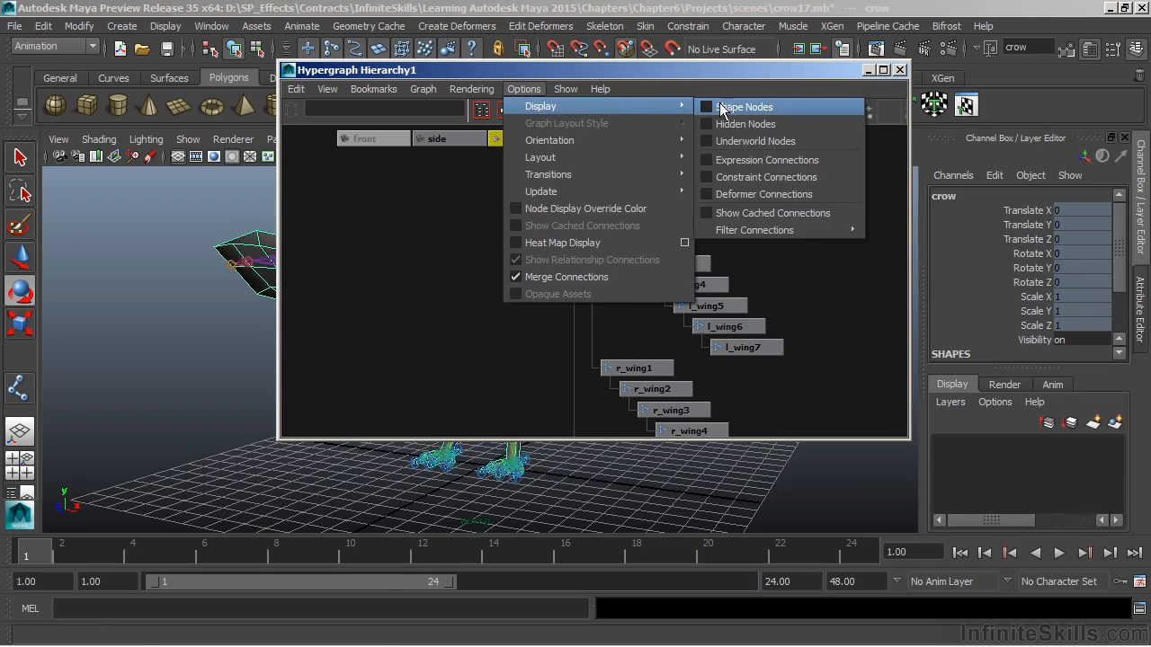
{"action": "left_click", "coordinate": [730, 108]}
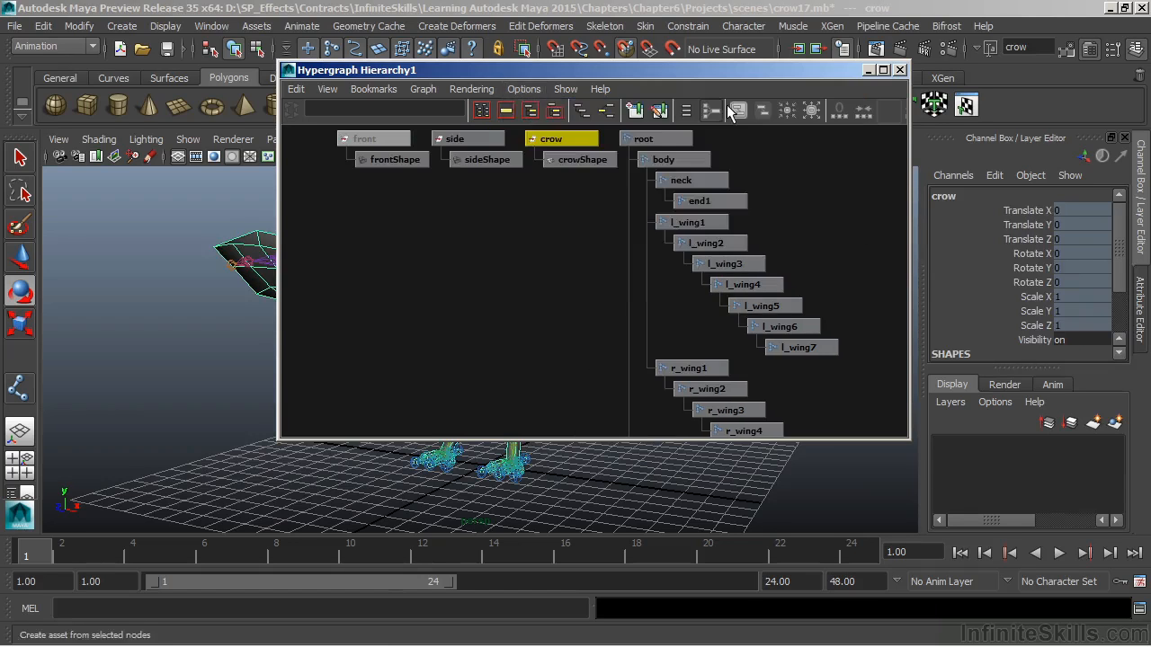
Show hidden nodes in the hierarchy graph and bring the crow's shape nodes into close view.
{"action": "left_click", "coordinate": [524, 89]}
{"action": "mouse_move", "coordinate": [557, 111]}
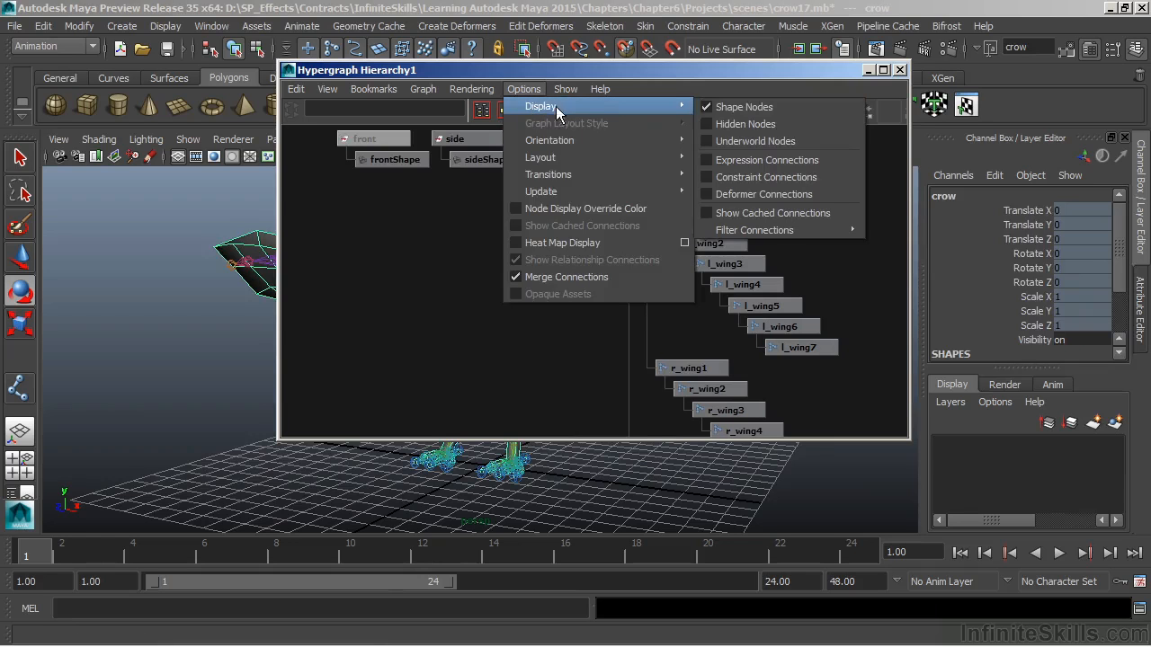
{"action": "left_click", "coordinate": [720, 126]}
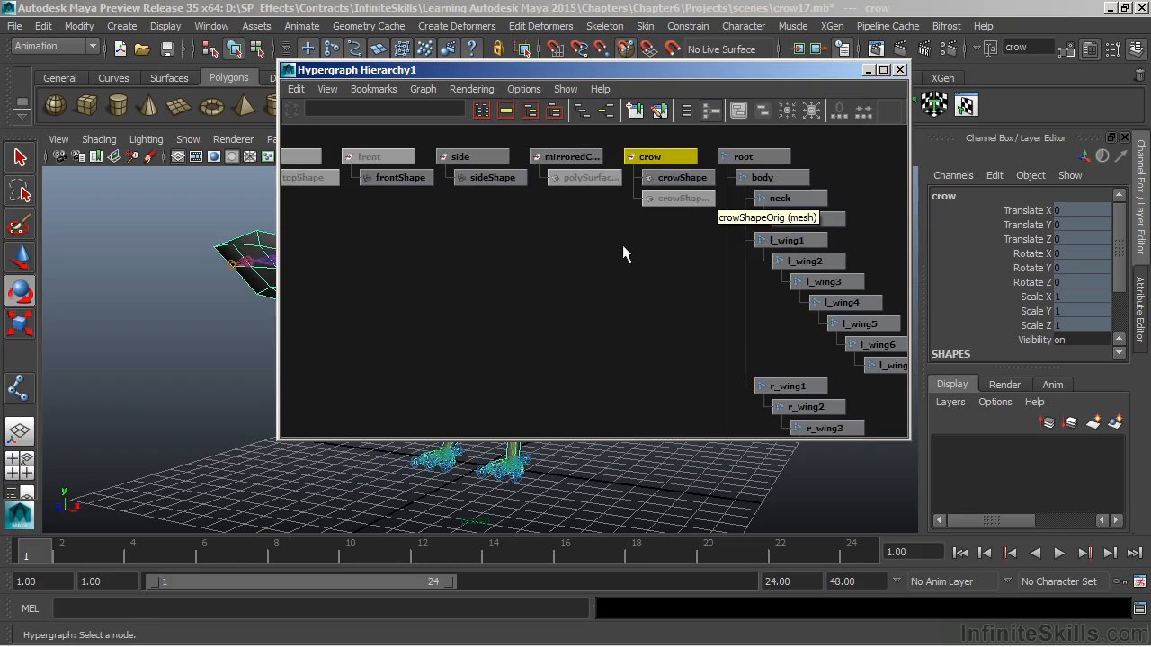
{"action": "middle_click_drag", "start_coordinate": [566, 303], "coordinate": [759, 227], "text": "alt"}
{"action": "key", "text": "a"}
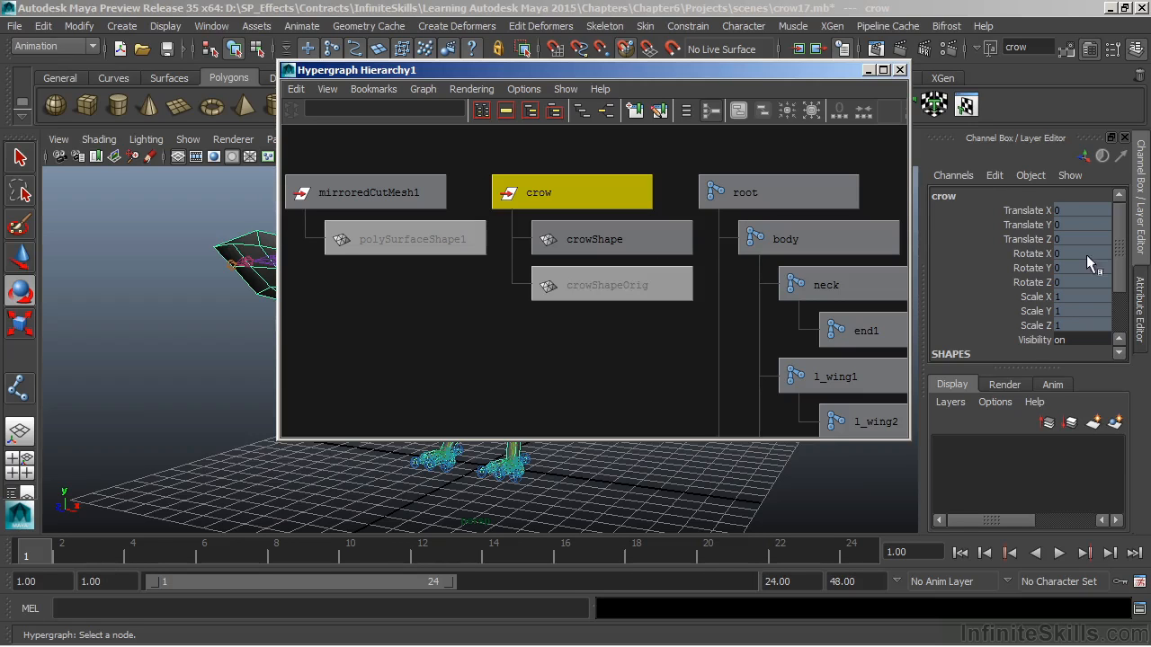
Expand the skinCluster1 input of the crow in the Channel Box.
{"action": "scroll", "coordinate": [1119, 355], "scroll_direction": "down", "scroll_amount": 4}
{"action": "left_click", "coordinate": [1119, 354]}
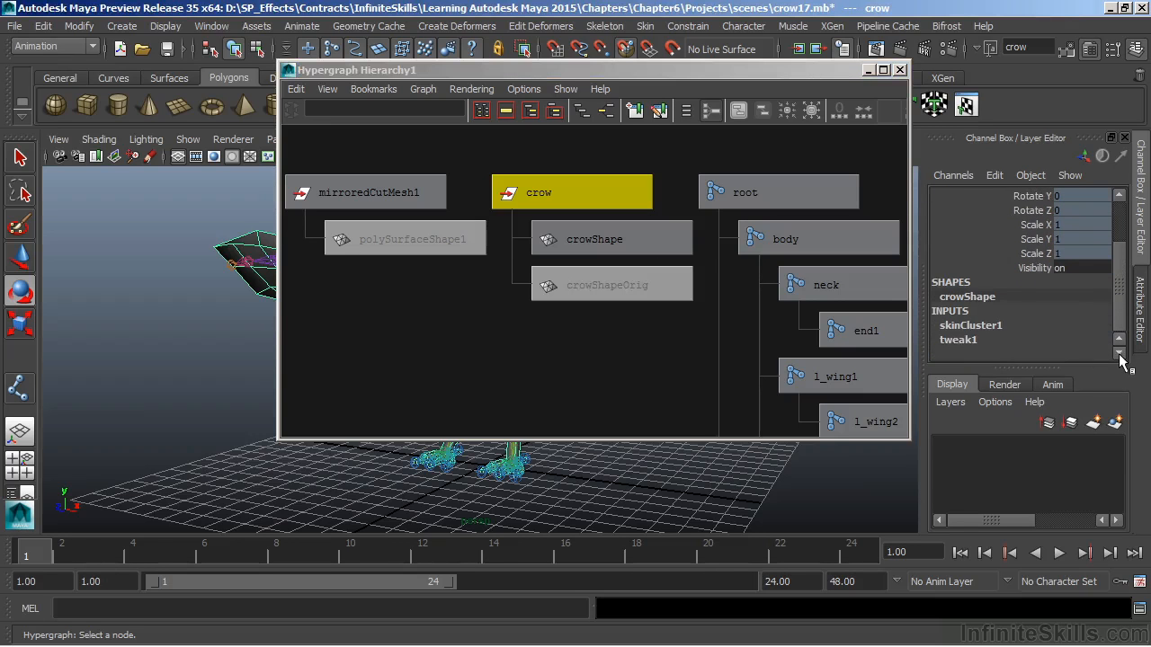
{"action": "left_click", "coordinate": [971, 325]}
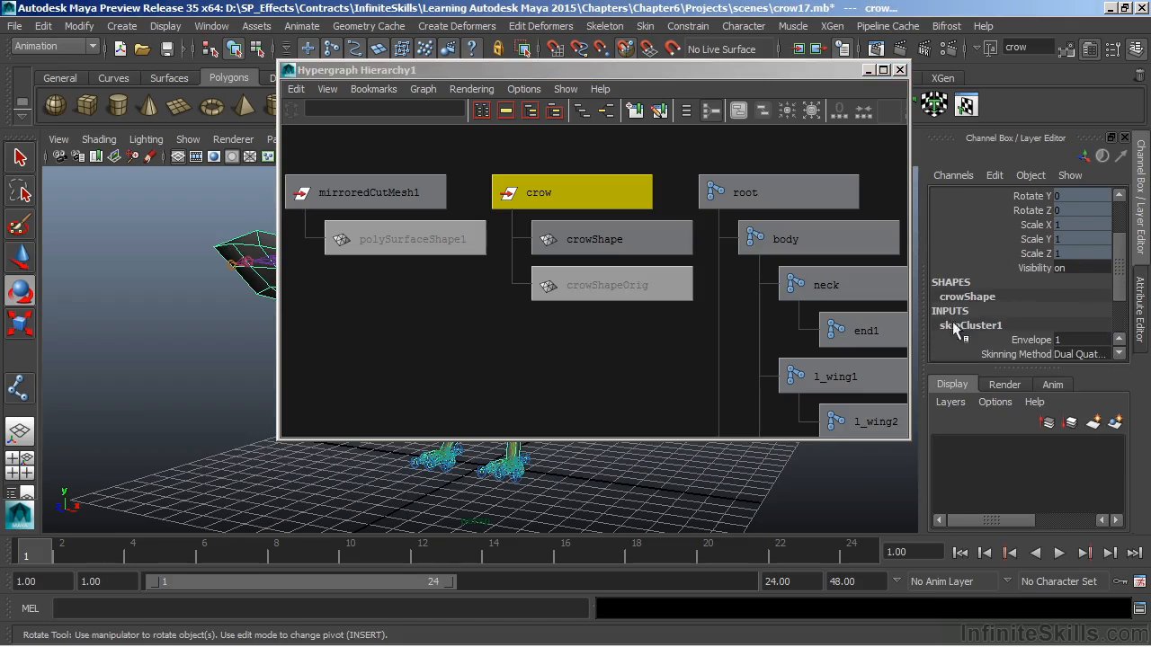
Switch to the Attribute Editor and close the Hypergraph Hierarchy, keeping the scene open without saving.
{"action": "left_click", "coordinate": [1140, 310]}
{"action": "left_click", "coordinate": [840, 77]}
{"action": "double_click", "coordinate": [839, 72]}
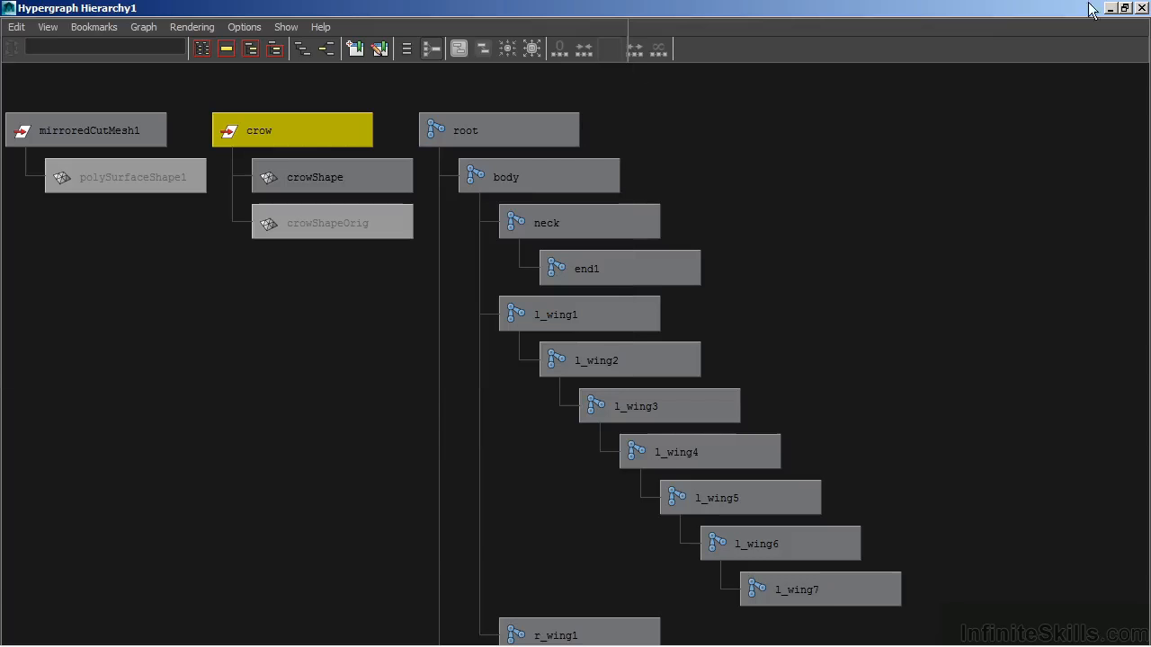
{"action": "double_click", "coordinate": [1139, 9]}
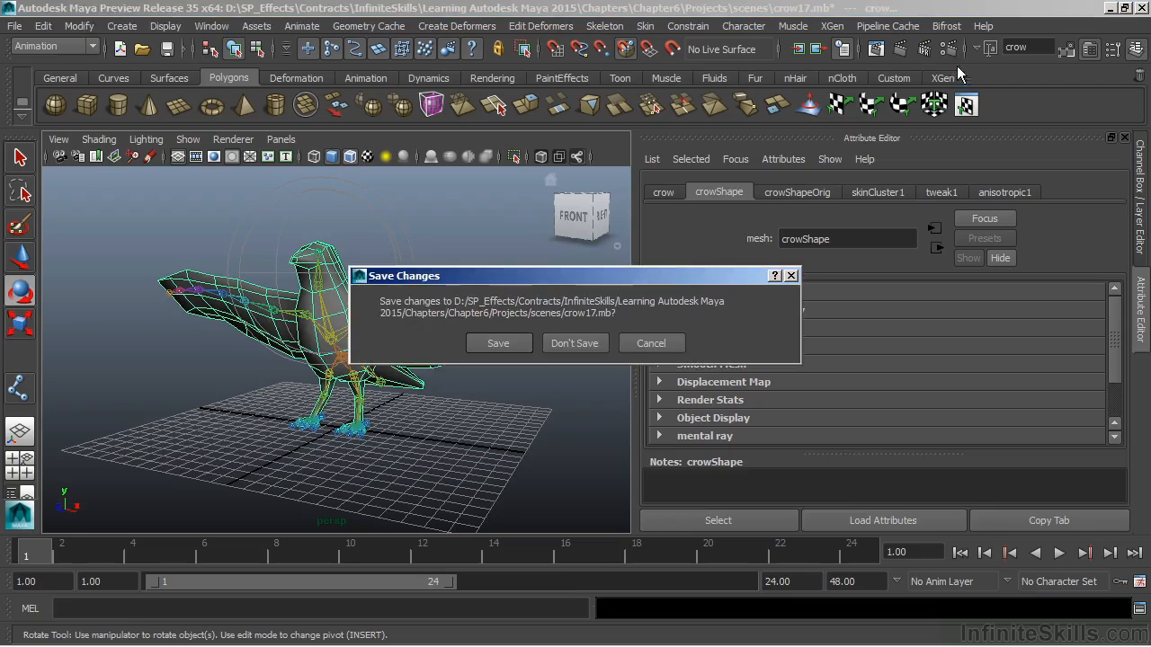
{"action": "left_click", "coordinate": [656, 343]}
Examine the smooth skin attributes of skinCluster1, including the Normalize Weights options, and deselect the crow.
{"action": "left_click", "coordinate": [879, 192]}
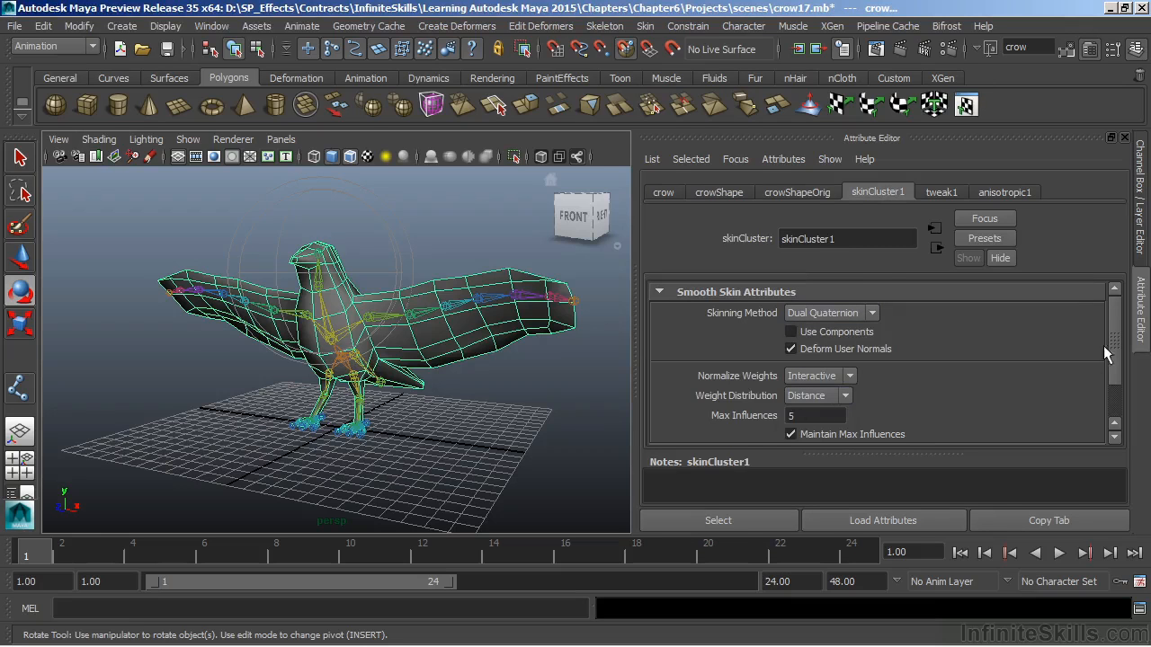
{"action": "scroll", "coordinate": [1107, 350], "scroll_direction": "down", "scroll_amount": 3}
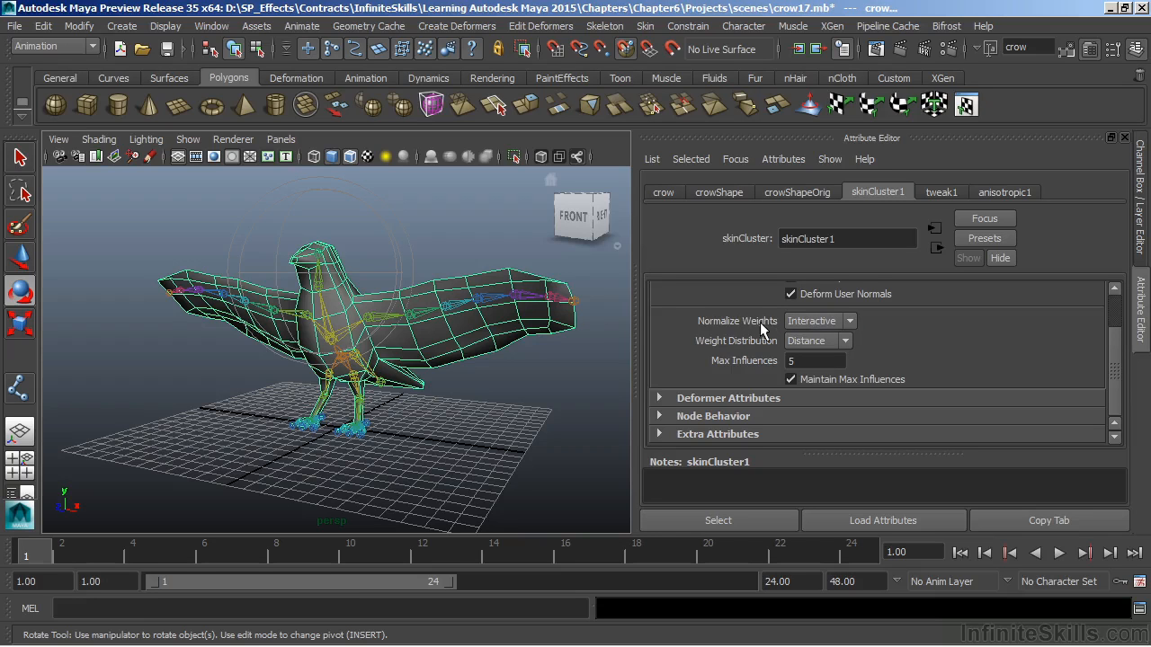
{"action": "left_click", "coordinate": [850, 322]}
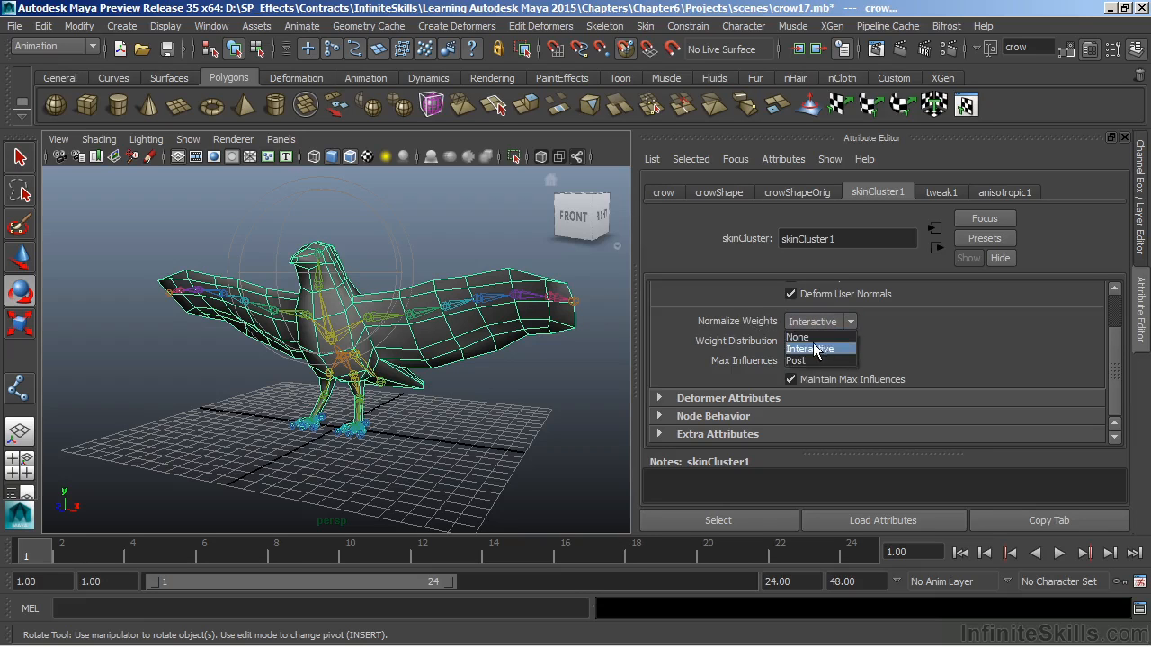
{"action": "left_click", "coordinate": [915, 377]}
{"action": "left_click", "coordinate": [419, 401]}
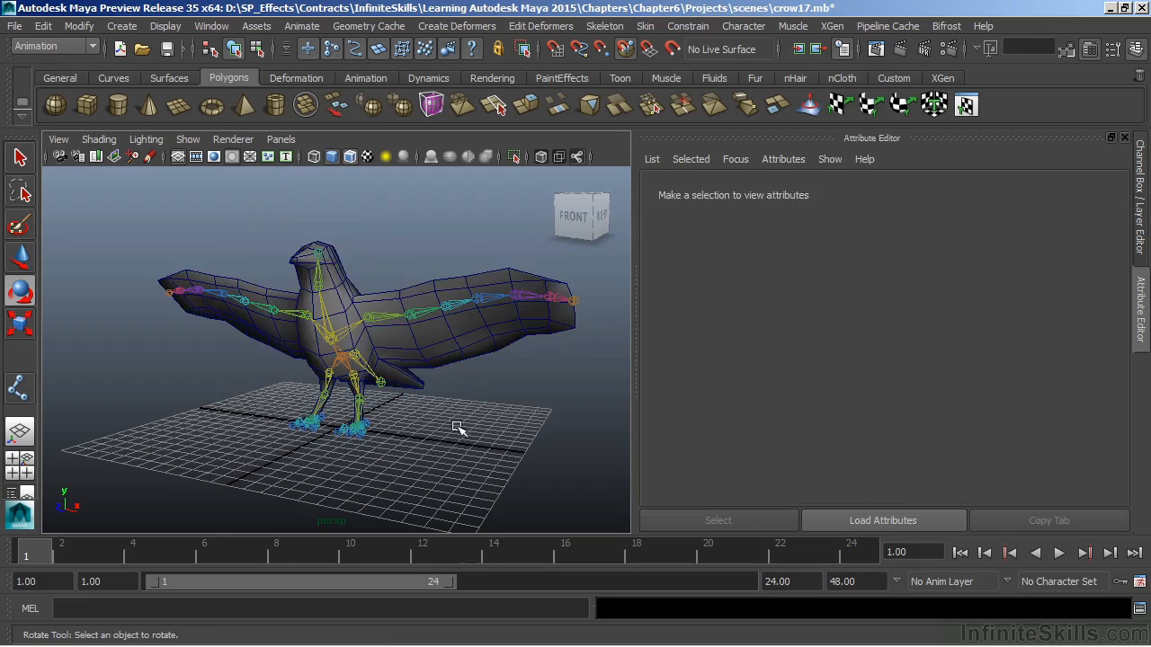